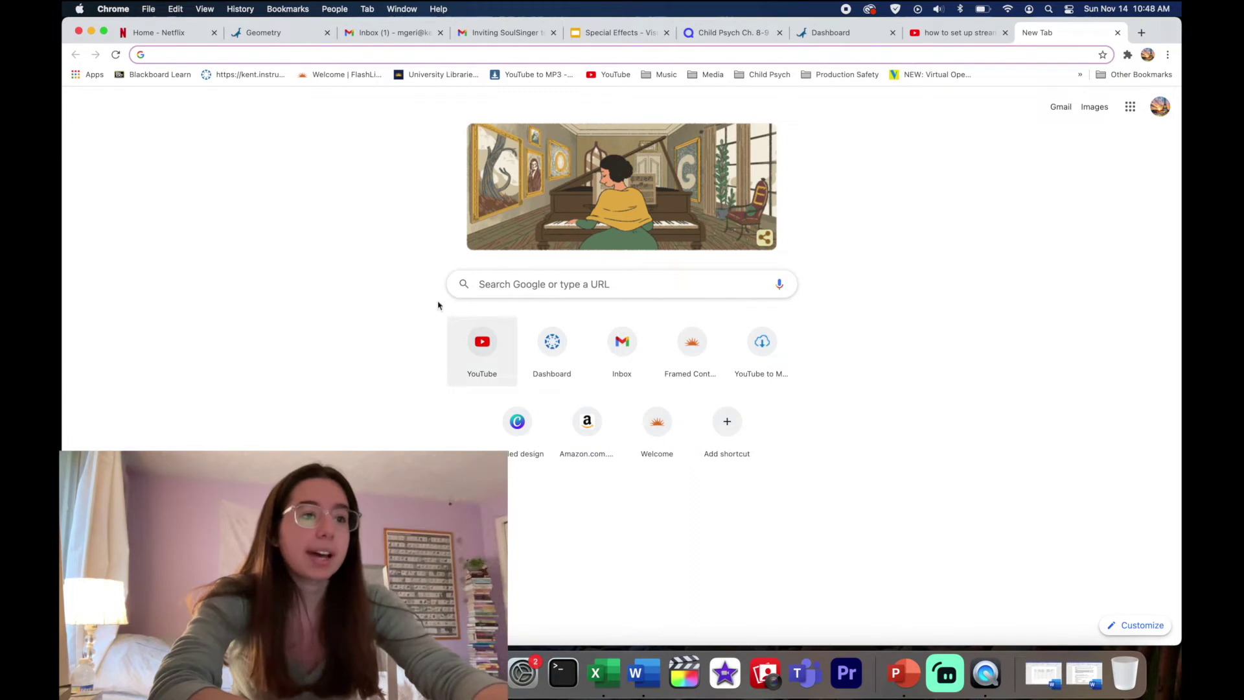
Reveal the overflow bookmarks: Quizlet, Sessions and the Streamlabs Step by Step guide.
{"action": "left_click", "coordinate": [1079, 75]}
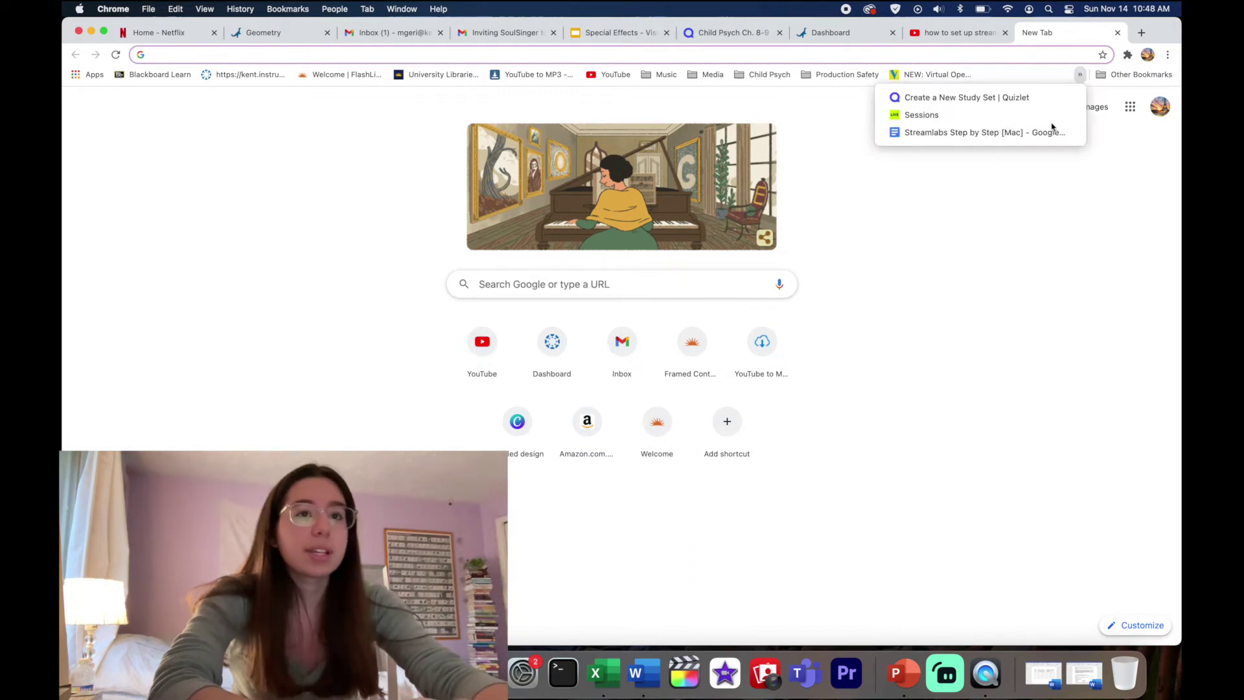
Open the Sessions website from its bookmark and go to the Artist Panel.
{"action": "left_click", "coordinate": [1050, 116]}
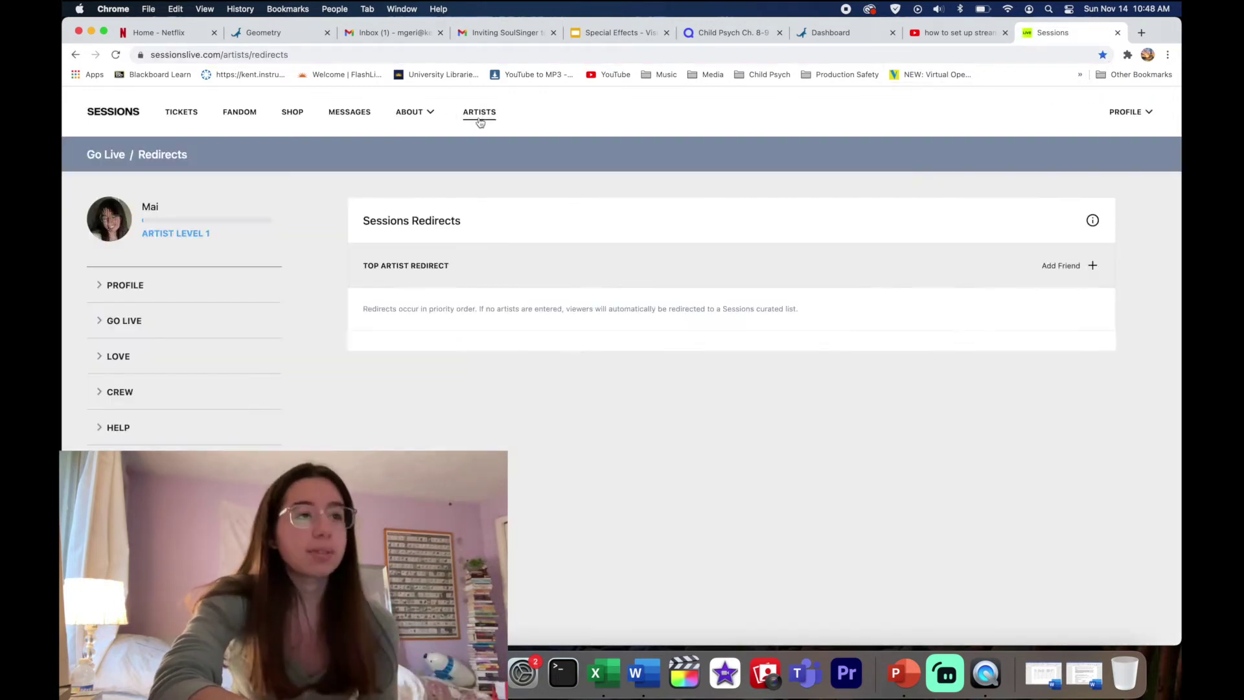
{"action": "left_click", "coordinate": [108, 113]}
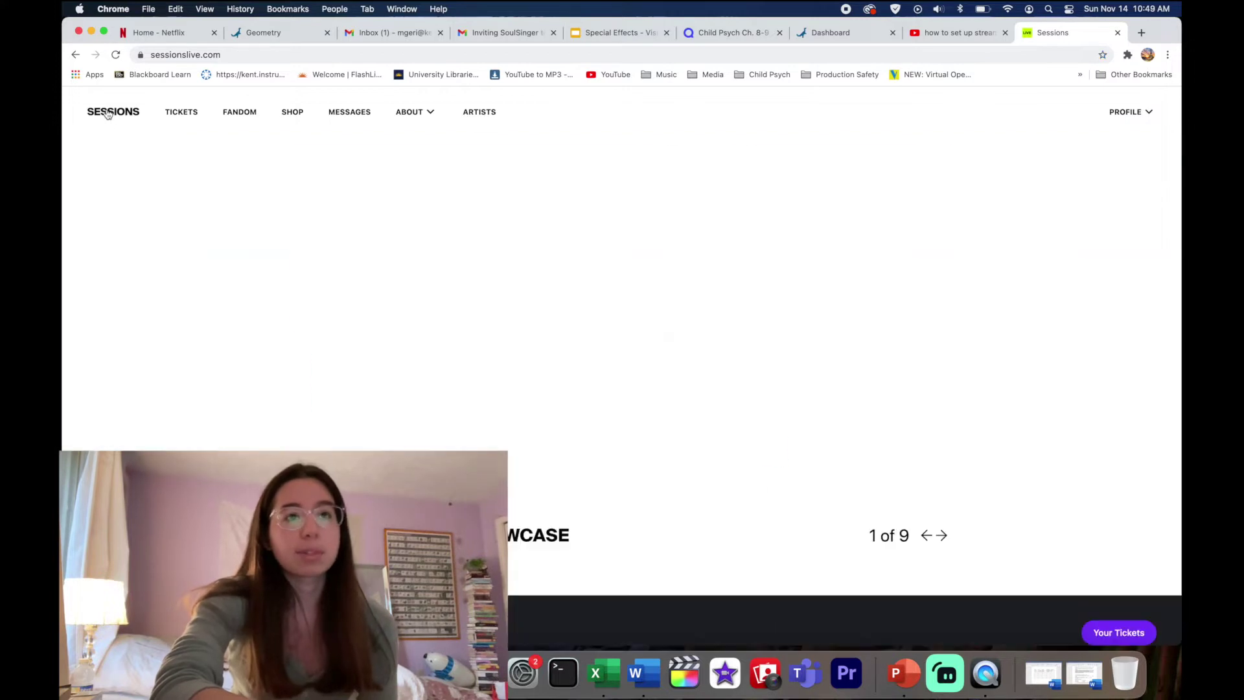
{"action": "left_click", "coordinate": [485, 114]}
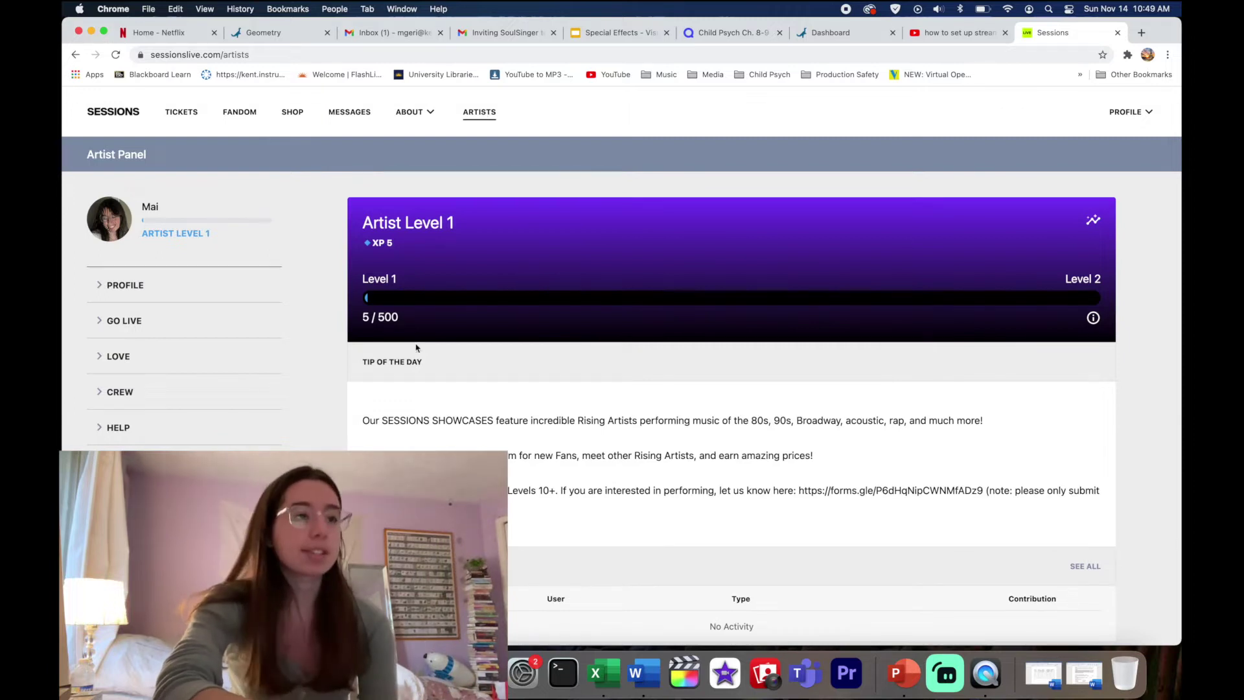
Expand GO LIVE in the sidebar and open the NEED HELP GOING LIVE? Mac guide.
{"action": "scroll", "coordinate": [234, 236], "scroll_direction": "down", "scroll_amount": 1}
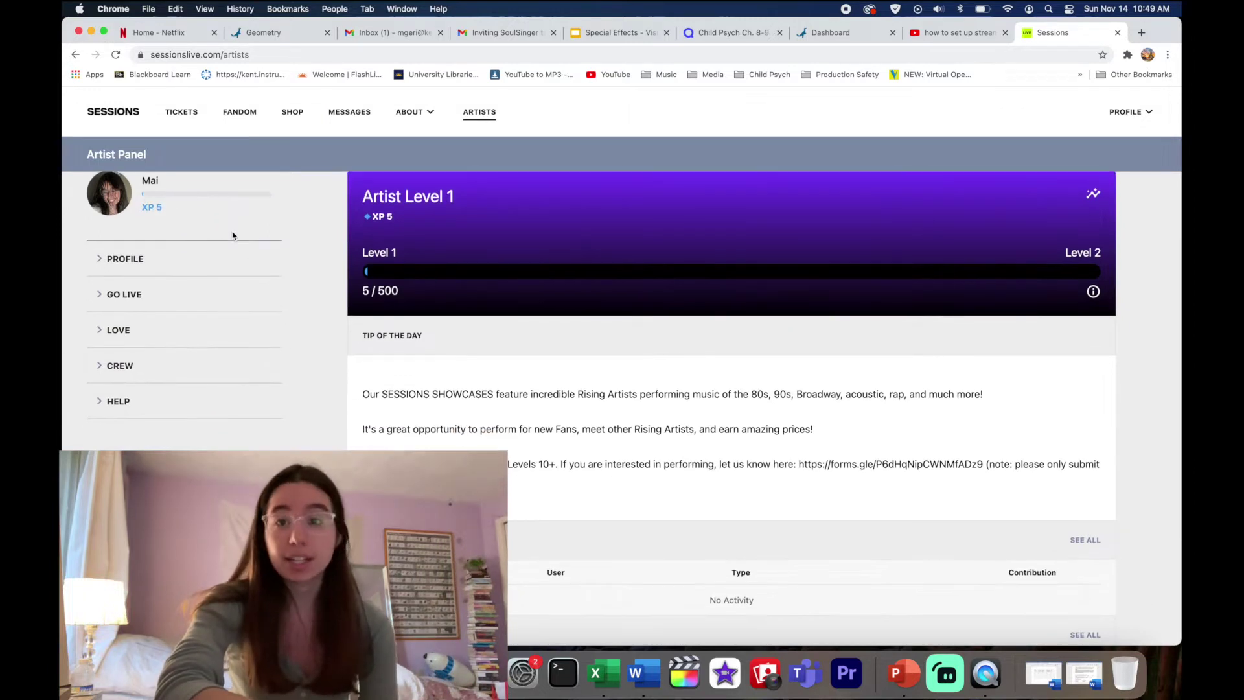
{"action": "left_click", "coordinate": [99, 297]}
{"action": "left_click", "coordinate": [99, 297]}
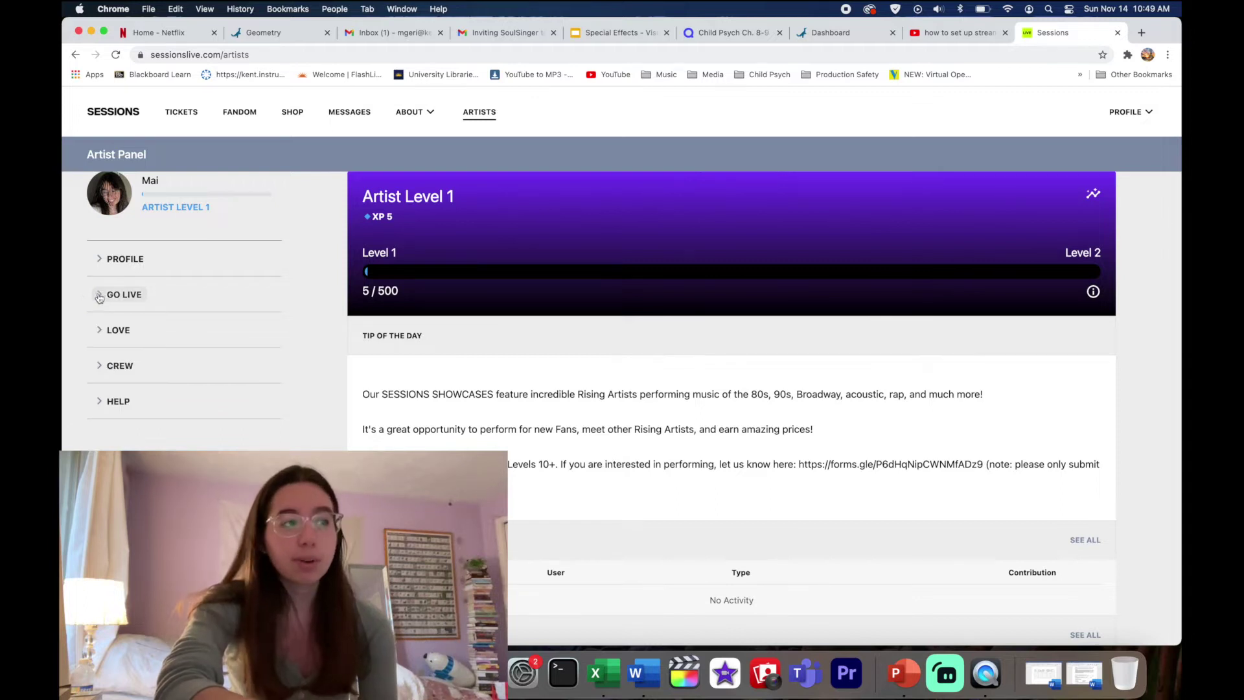
{"action": "left_click", "coordinate": [99, 297]}
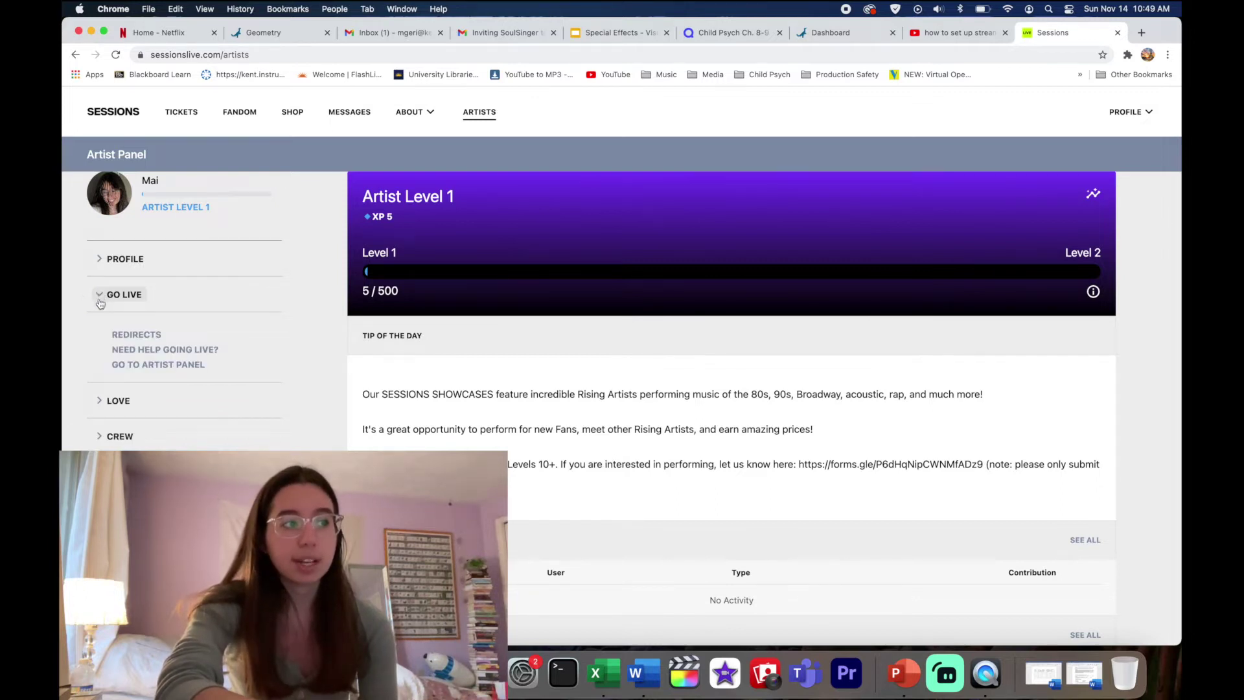
{"action": "left_click", "coordinate": [128, 351]}
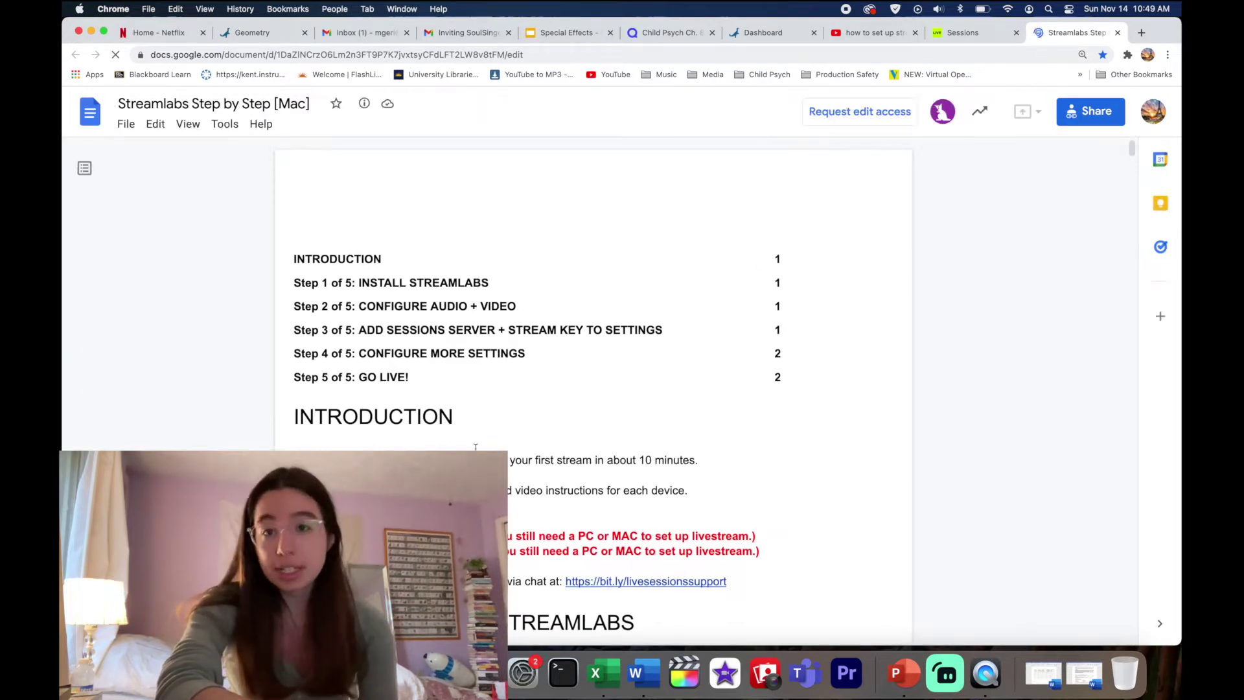
Scroll to the download step, check the streamlabs.com link, then close that tab.
{"action": "scroll", "coordinate": [476, 447], "scroll_direction": "down", "scroll_amount": 3}
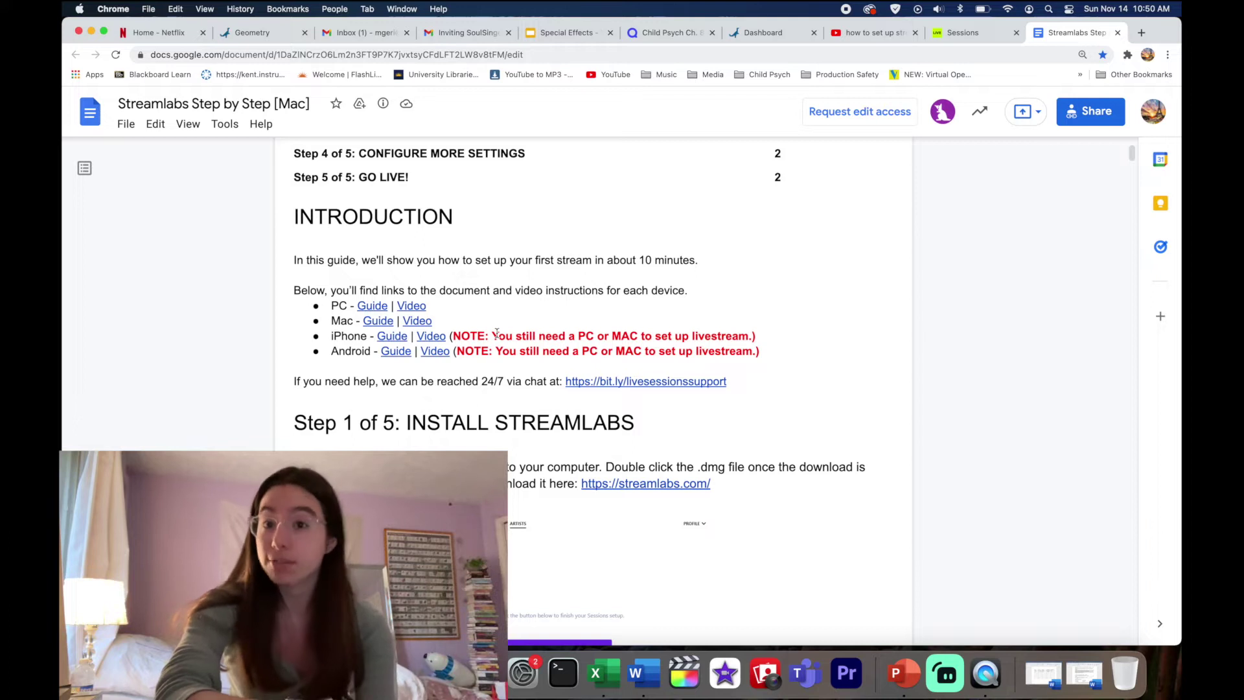
{"action": "scroll", "coordinate": [582, 307], "scroll_direction": "down", "scroll_amount": 5}
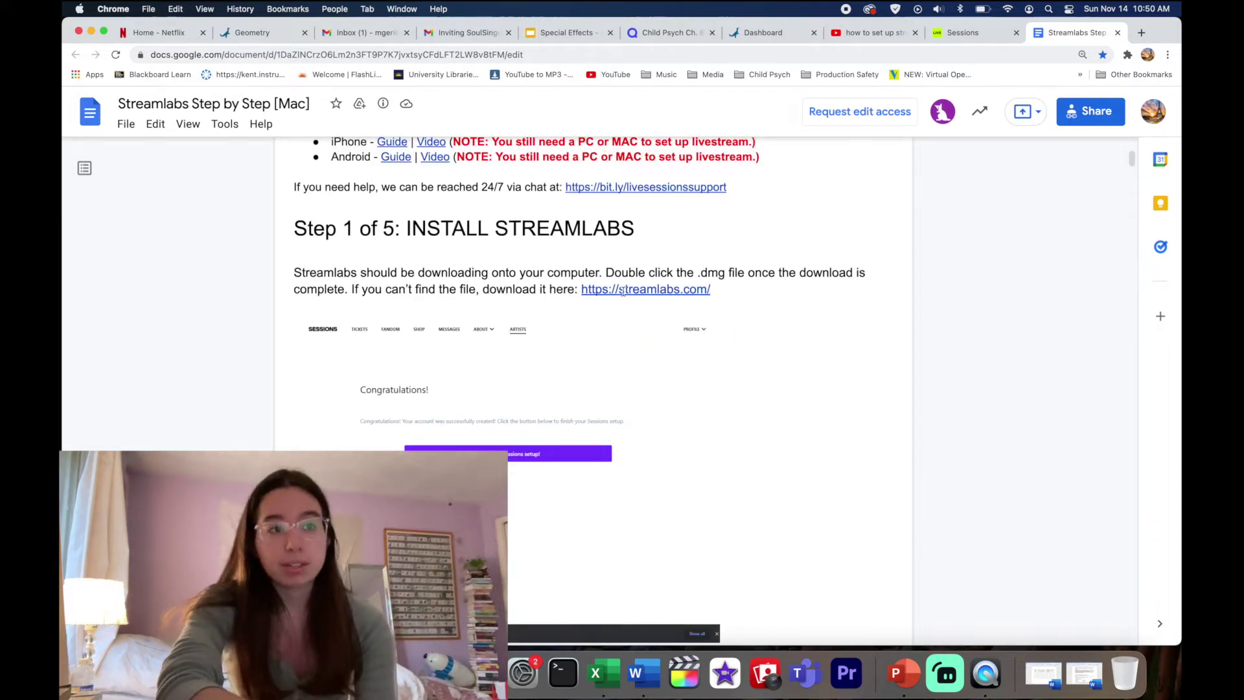
{"action": "left_click", "coordinate": [623, 291]}
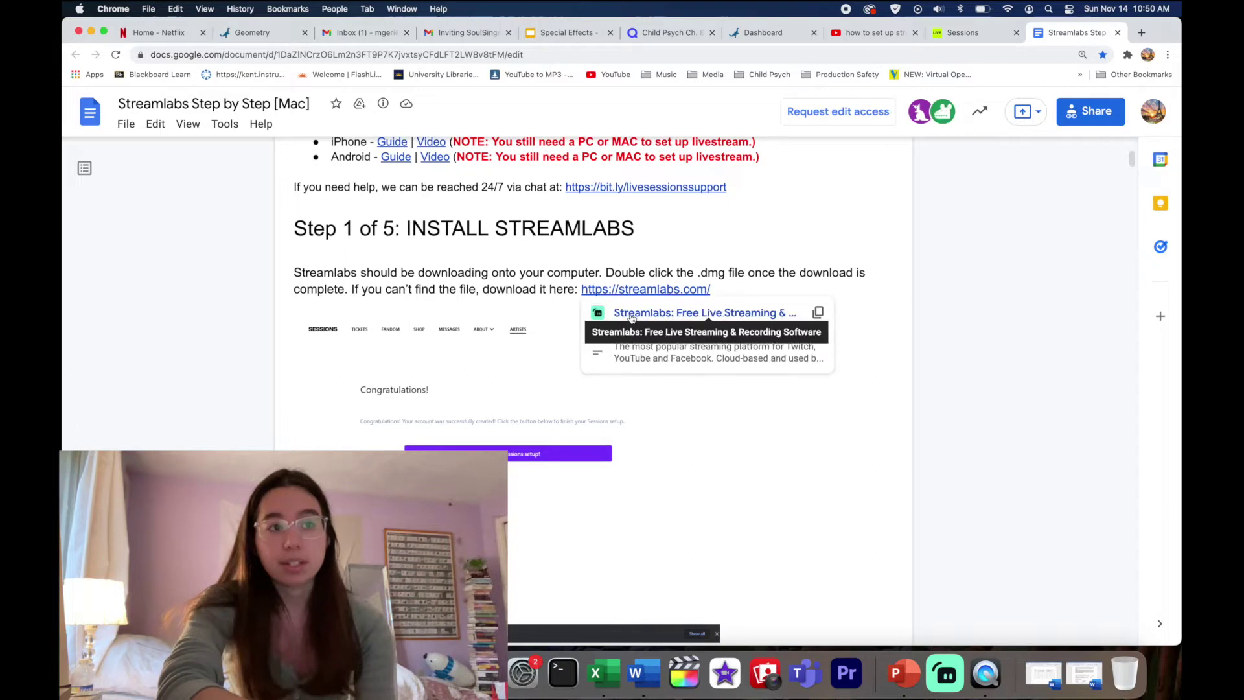
{"action": "left_click", "coordinate": [632, 313]}
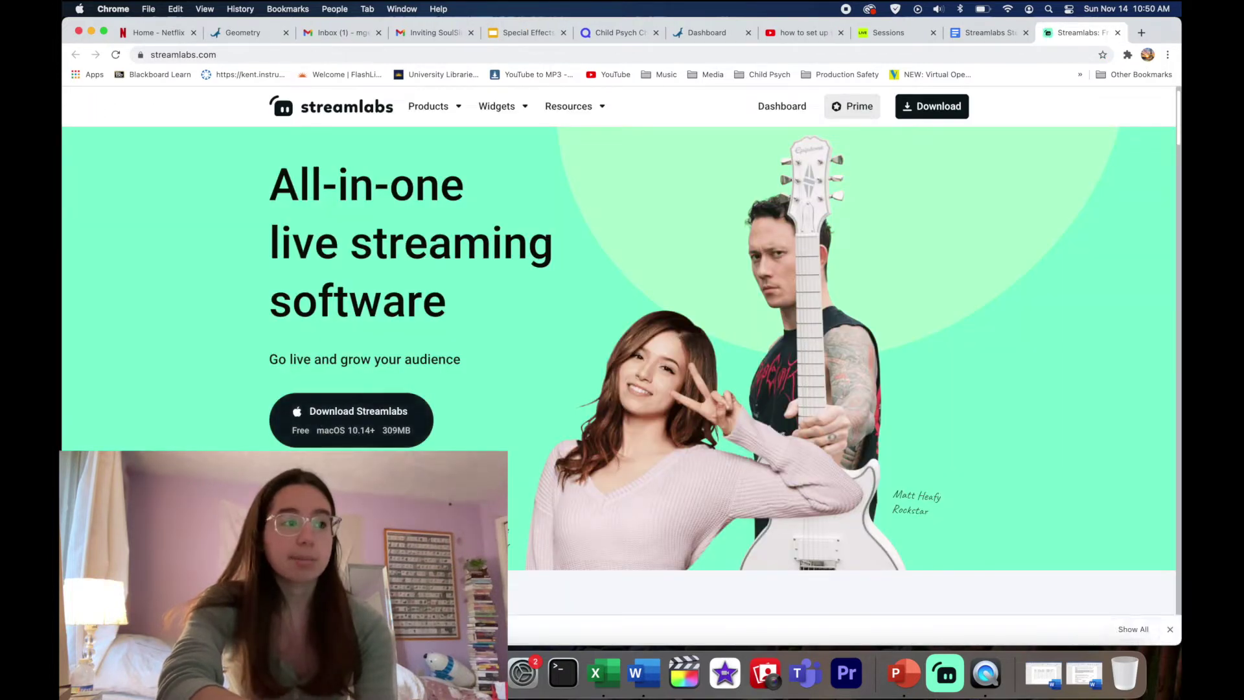
{"action": "key", "text": "super+w"}
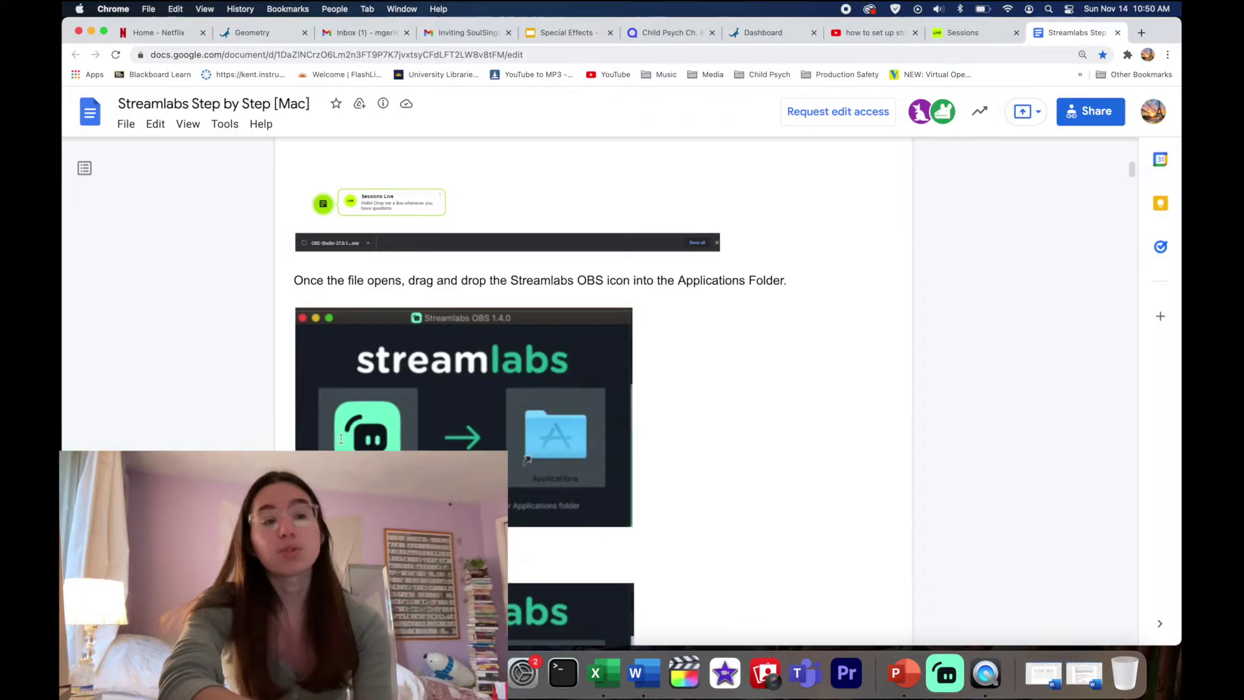
Scroll the guide down to the Grant Permissions step.
{"action": "scroll", "coordinate": [592, 403], "scroll_direction": "down", "scroll_amount": 15}
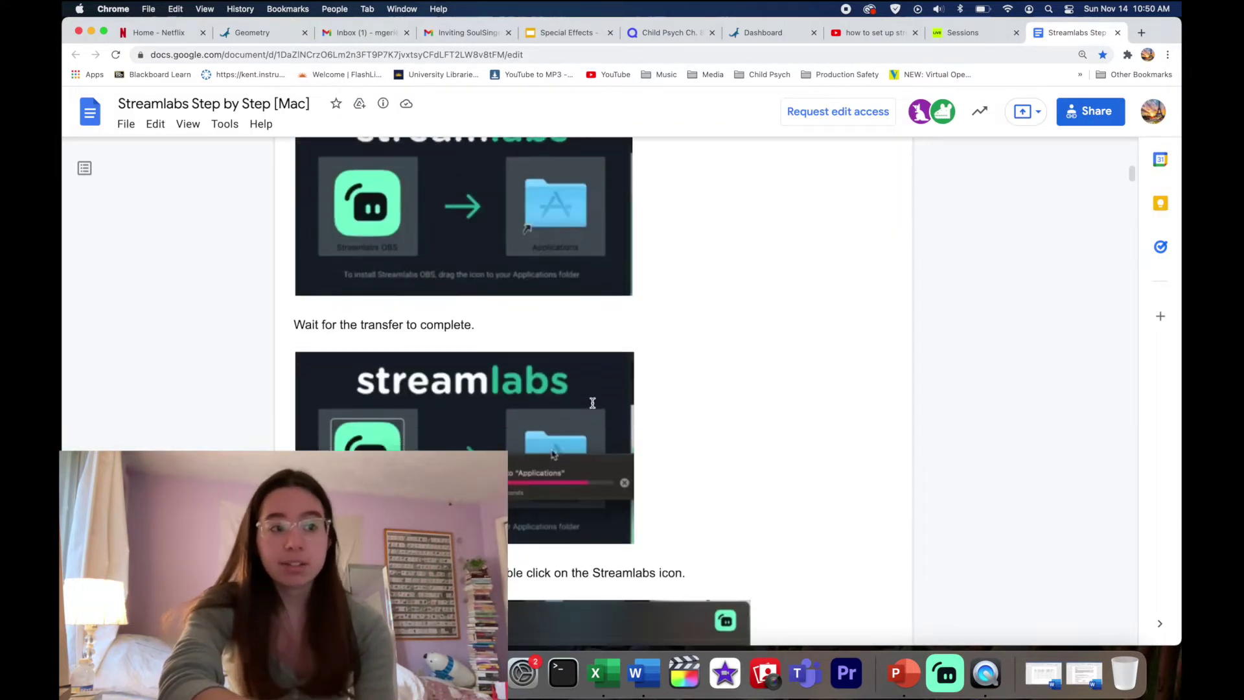
{"action": "scroll", "coordinate": [579, 354], "scroll_direction": "down", "scroll_amount": 3}
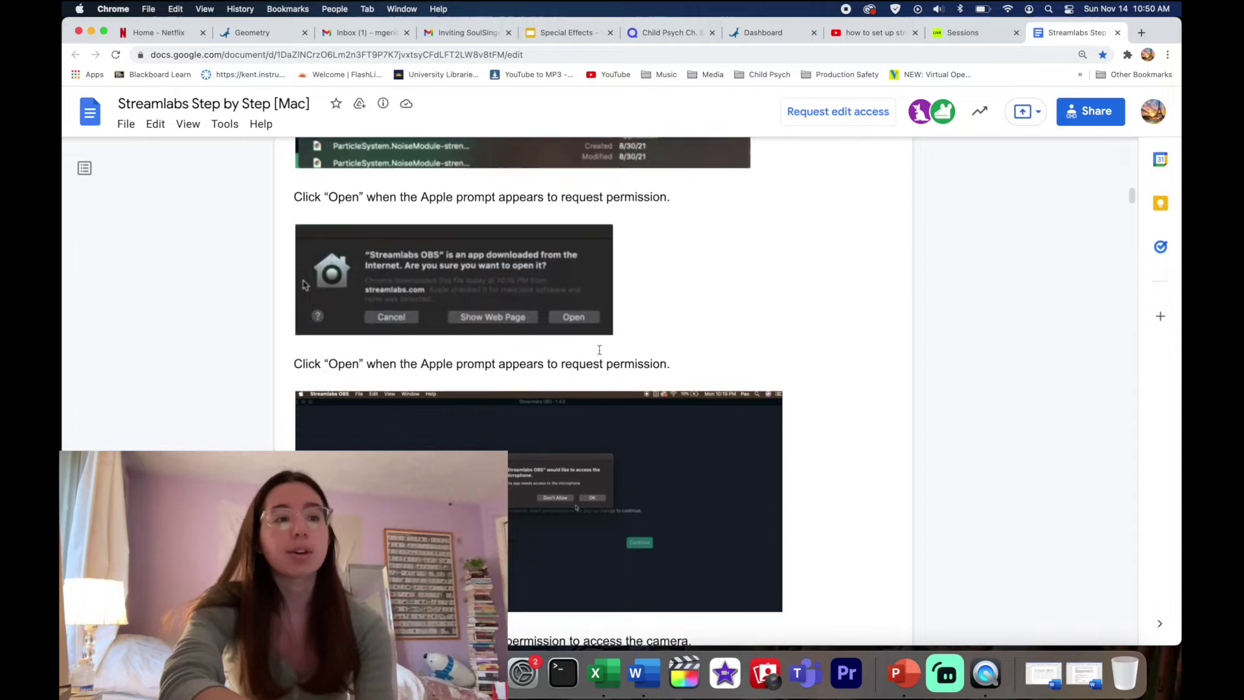
{"action": "scroll", "coordinate": [603, 420], "scroll_direction": "down", "scroll_amount": 5}
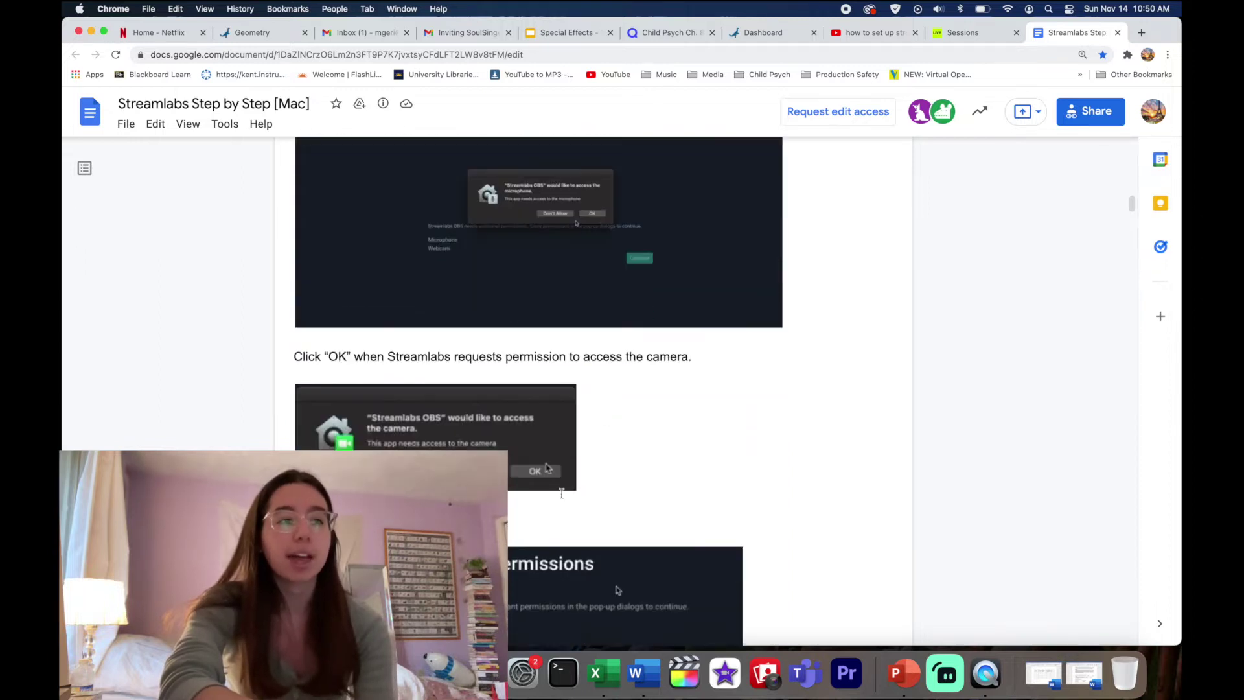
{"action": "scroll", "coordinate": [394, 340], "scroll_direction": "down", "scroll_amount": 4}
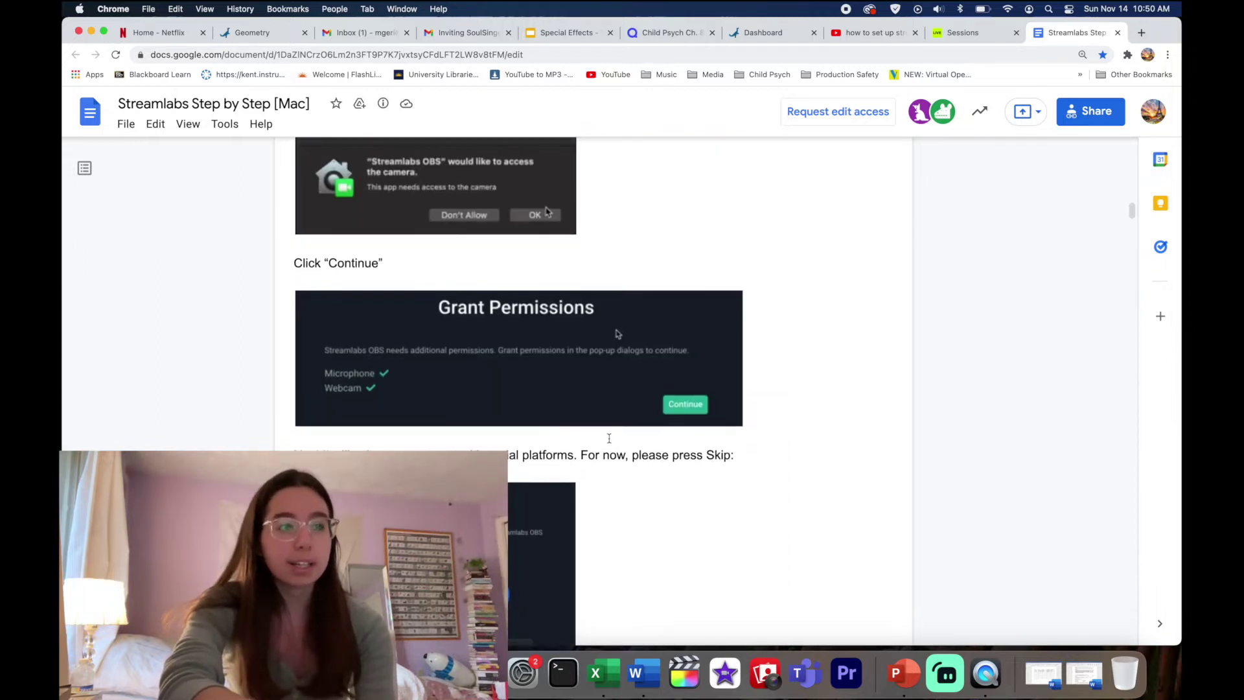
{"action": "left_click", "coordinate": [943, 672]}
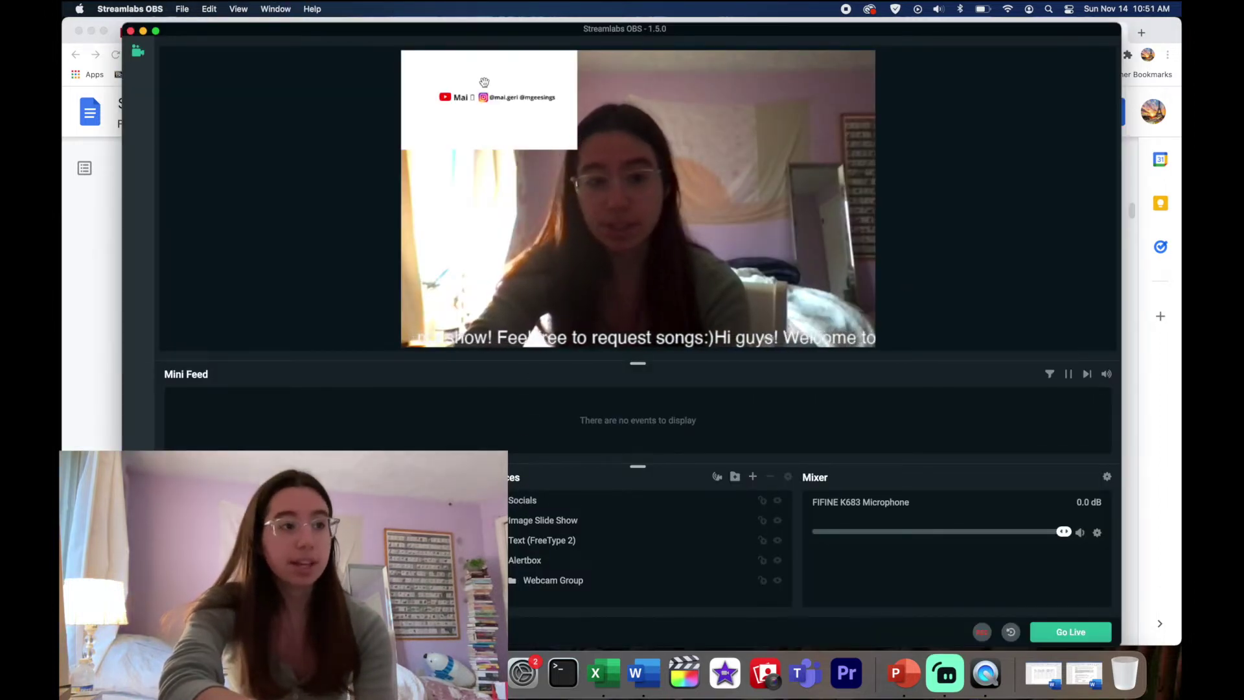
{"action": "left_click", "coordinate": [88, 396]}
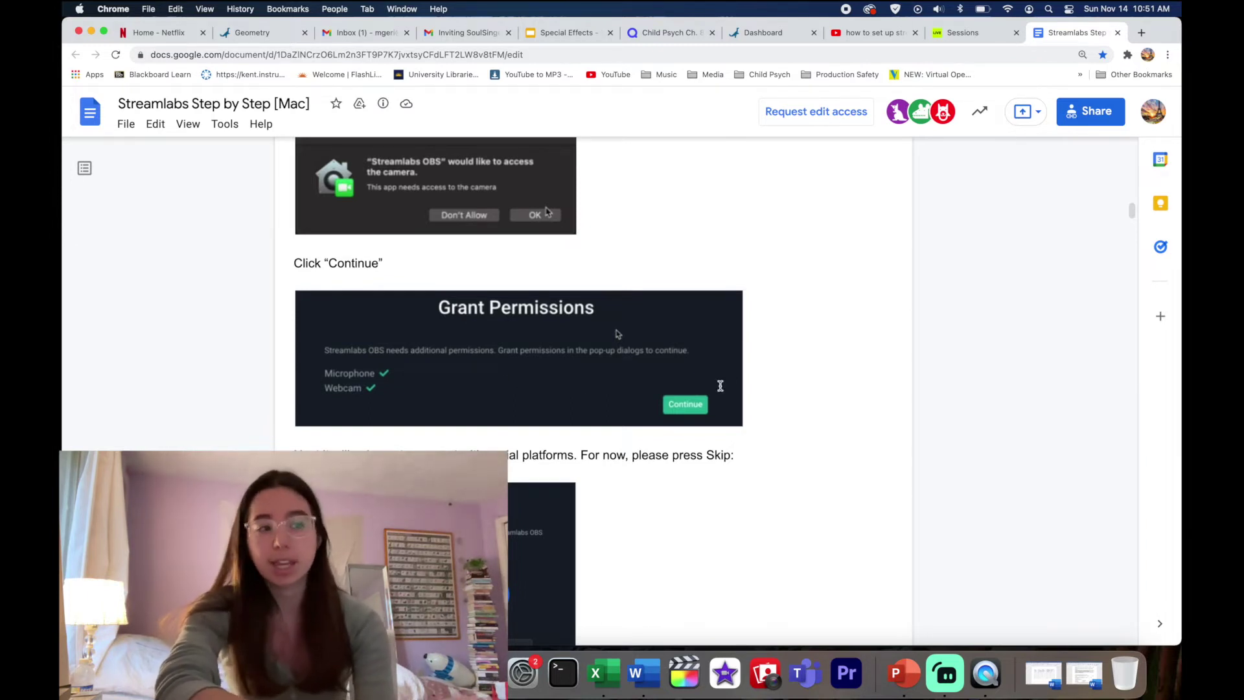
Scroll the guide to Step 2: Configure Audio + Video, then bring Streamlabs OBS forward.
{"action": "scroll", "coordinate": [719, 386], "scroll_direction": "down", "scroll_amount": 3}
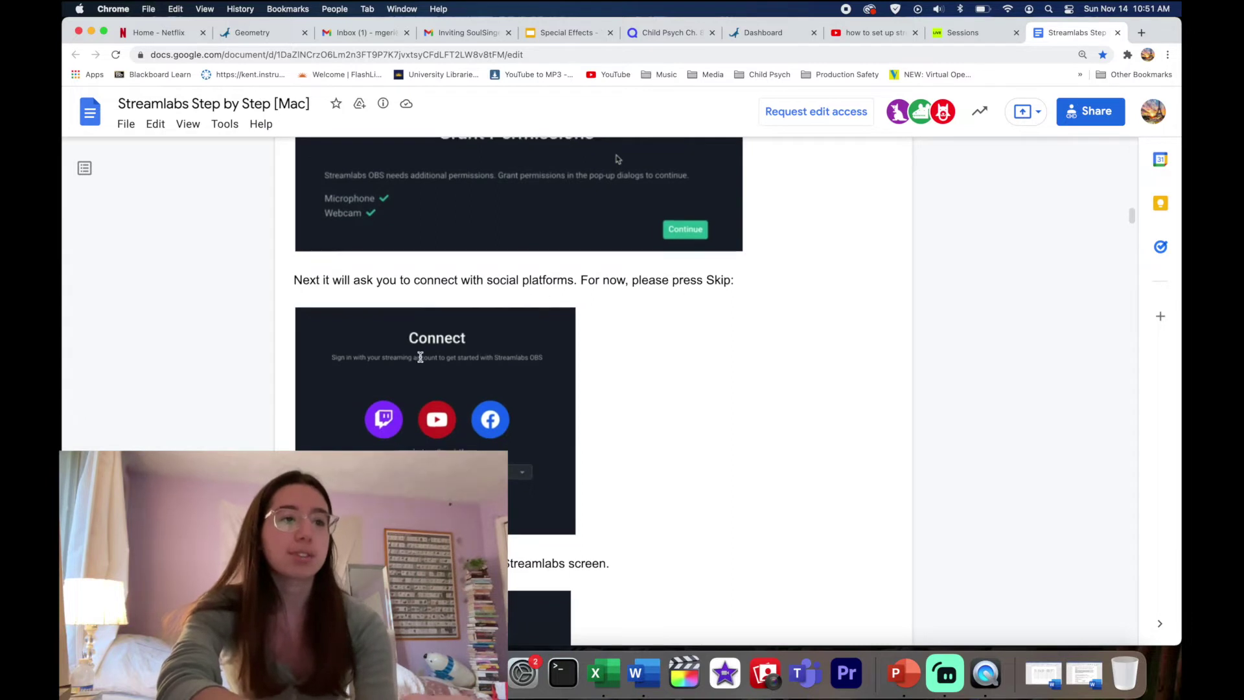
{"action": "scroll", "coordinate": [532, 344], "scroll_direction": "down", "scroll_amount": 3}
{"action": "scroll", "coordinate": [566, 384], "scroll_direction": "down", "scroll_amount": 2}
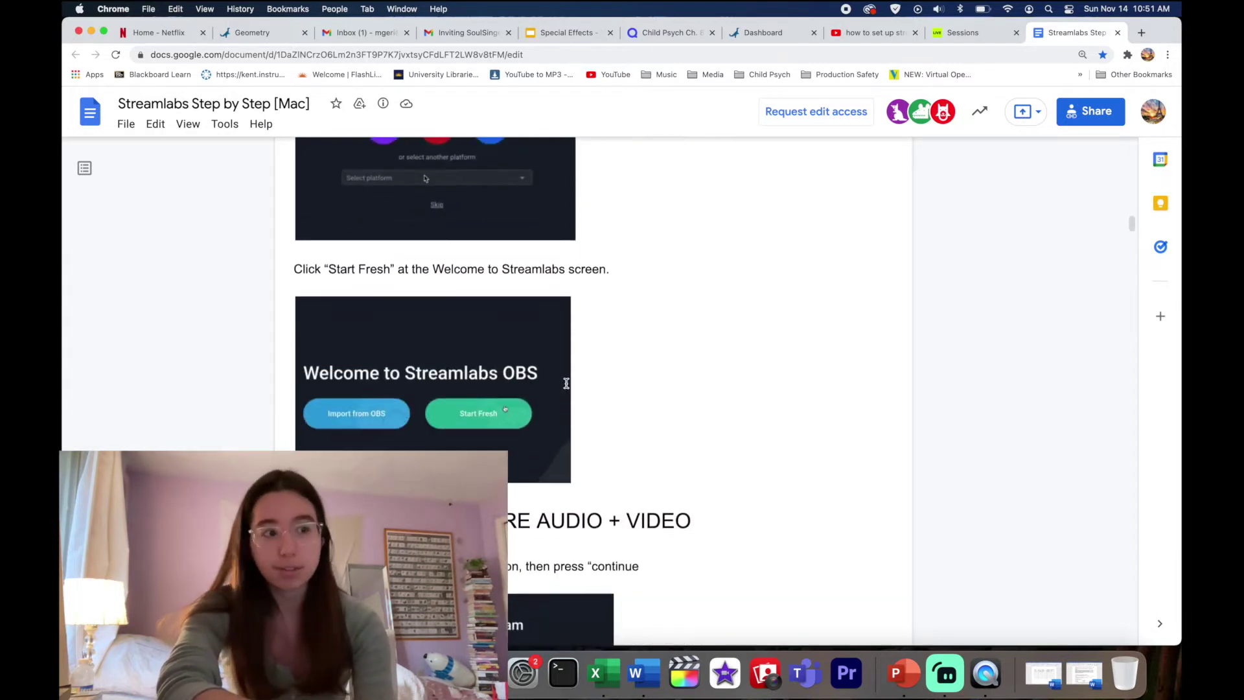
{"action": "scroll", "coordinate": [492, 363], "scroll_direction": "down", "scroll_amount": 4}
{"action": "scroll", "coordinate": [476, 352], "scroll_direction": "up", "scroll_amount": 2}
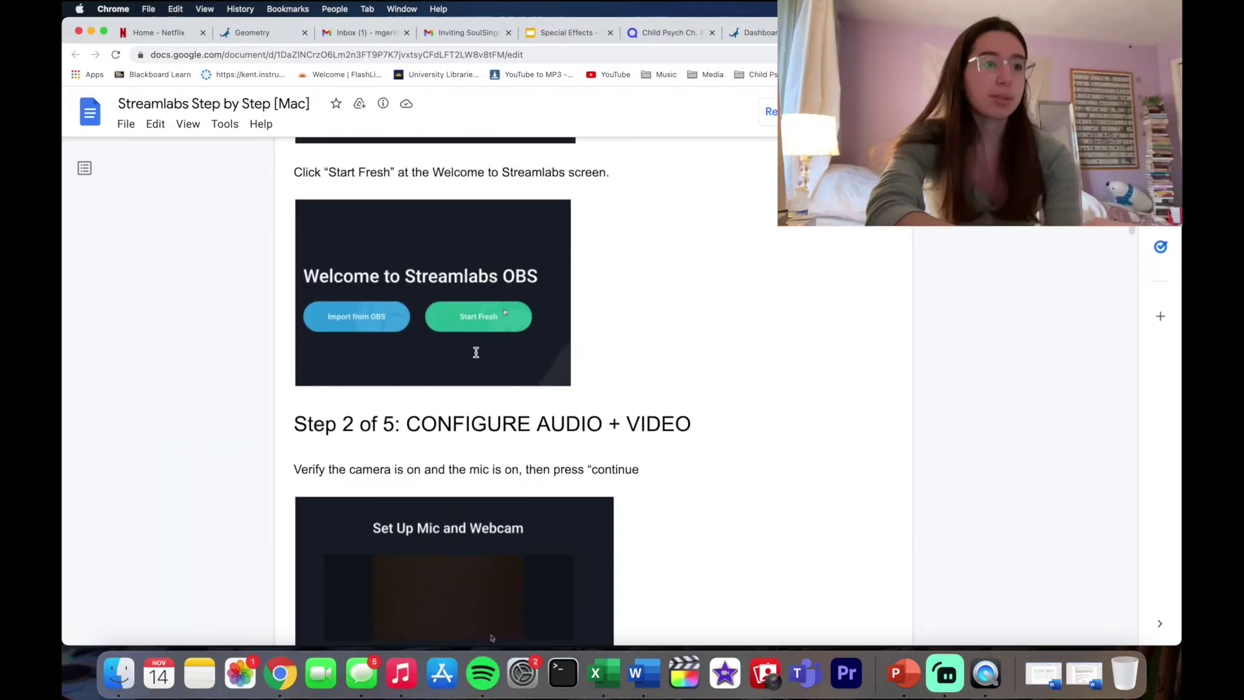
{"action": "scroll", "coordinate": [476, 352], "scroll_direction": "down", "scroll_amount": 6}
{"action": "scroll", "coordinate": [476, 352], "scroll_direction": "up", "scroll_amount": 2}
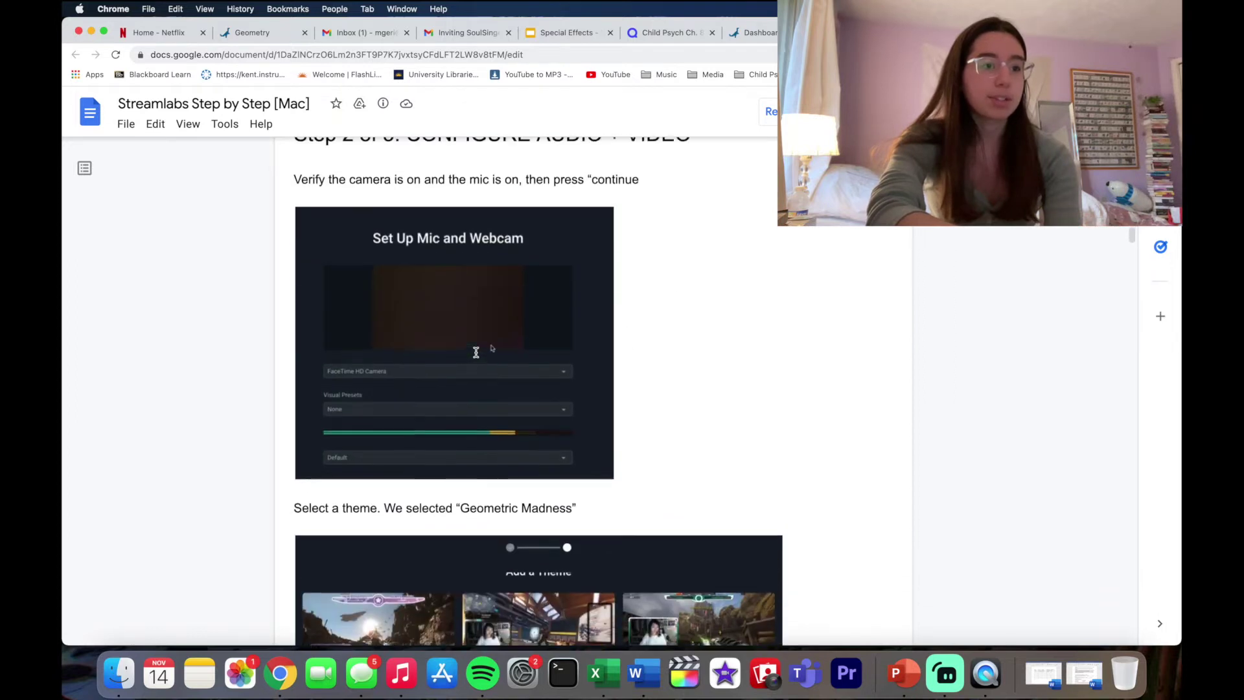
{"action": "left_click", "coordinate": [946, 674]}
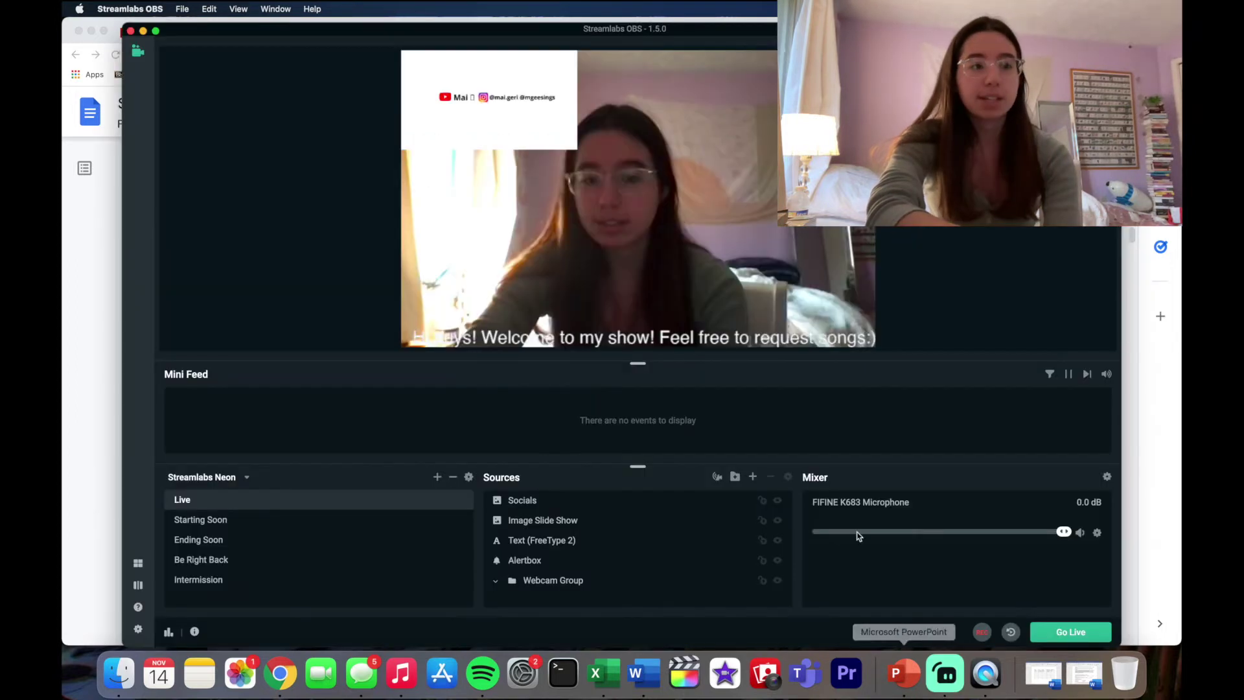
In Settings > Stream, set Stream Type to Custom Streaming Server.
{"action": "left_click", "coordinate": [138, 630]}
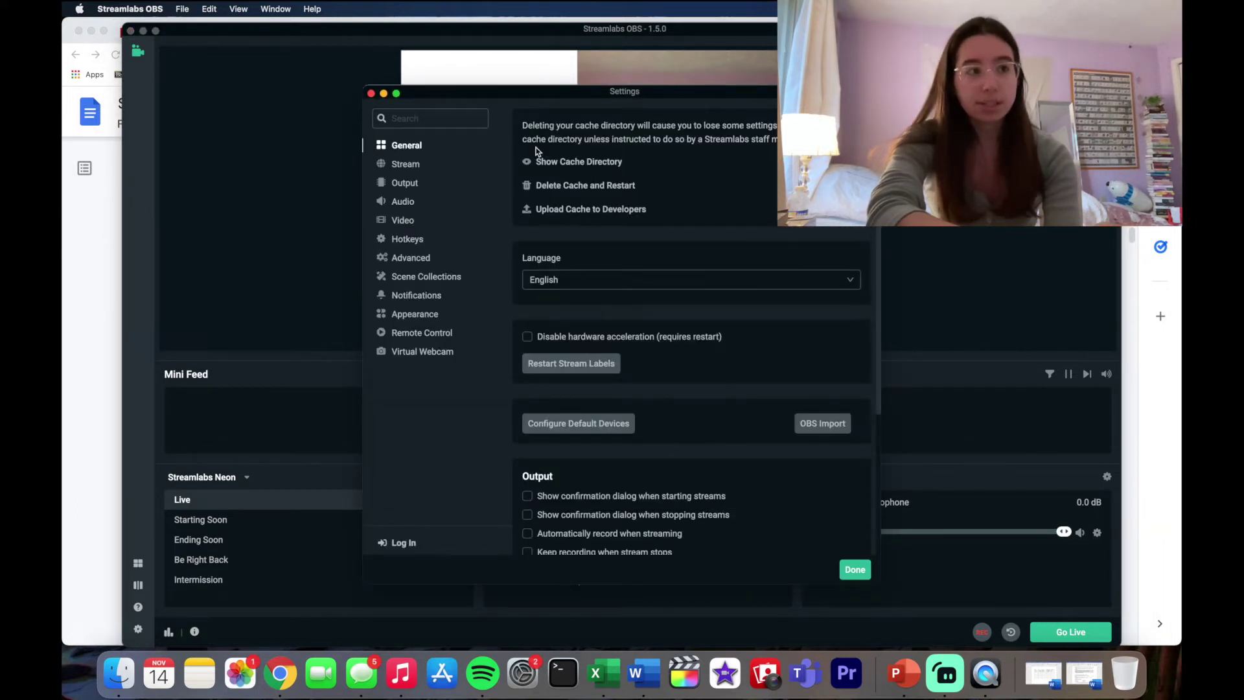
{"action": "left_click", "coordinate": [396, 165]}
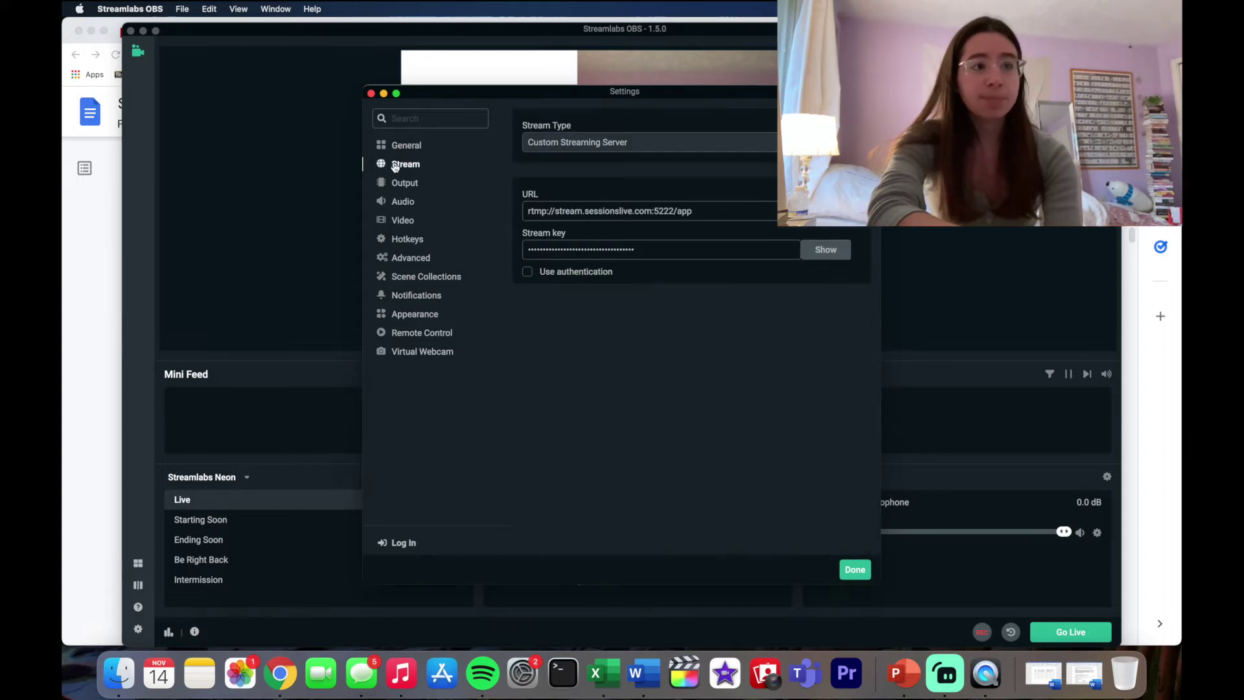
{"action": "left_click", "coordinate": [563, 144]}
{"action": "left_click", "coordinate": [565, 163]}
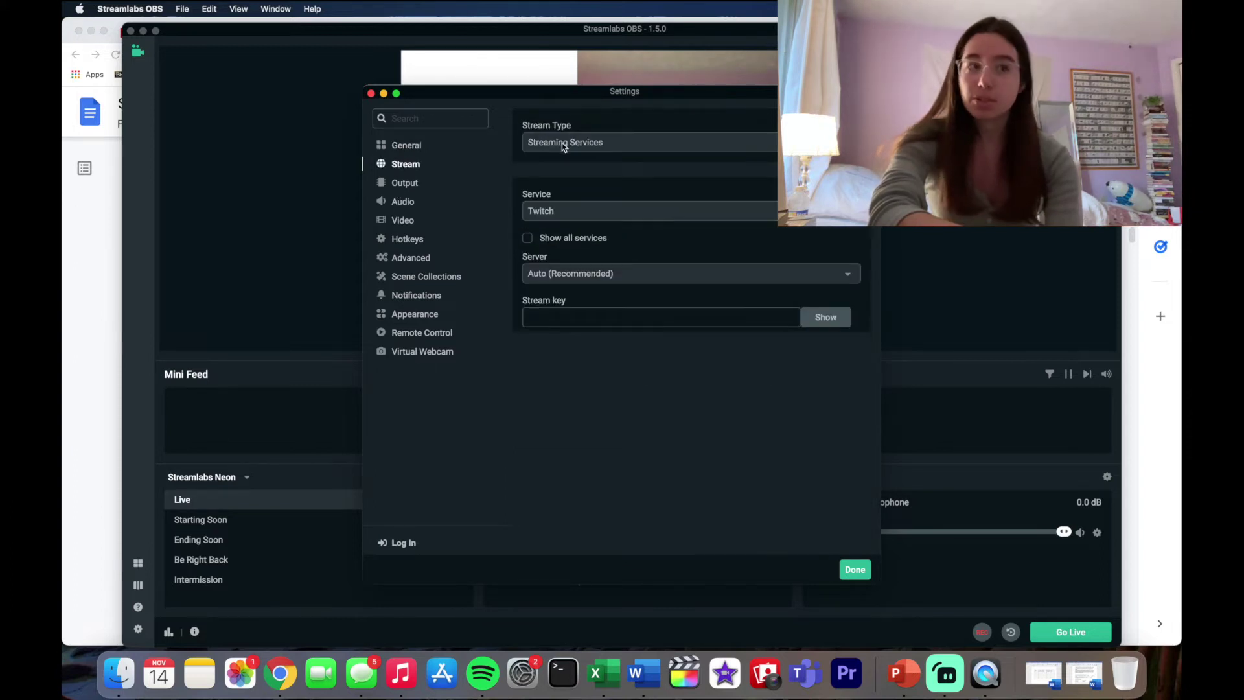
{"action": "left_click", "coordinate": [562, 143]}
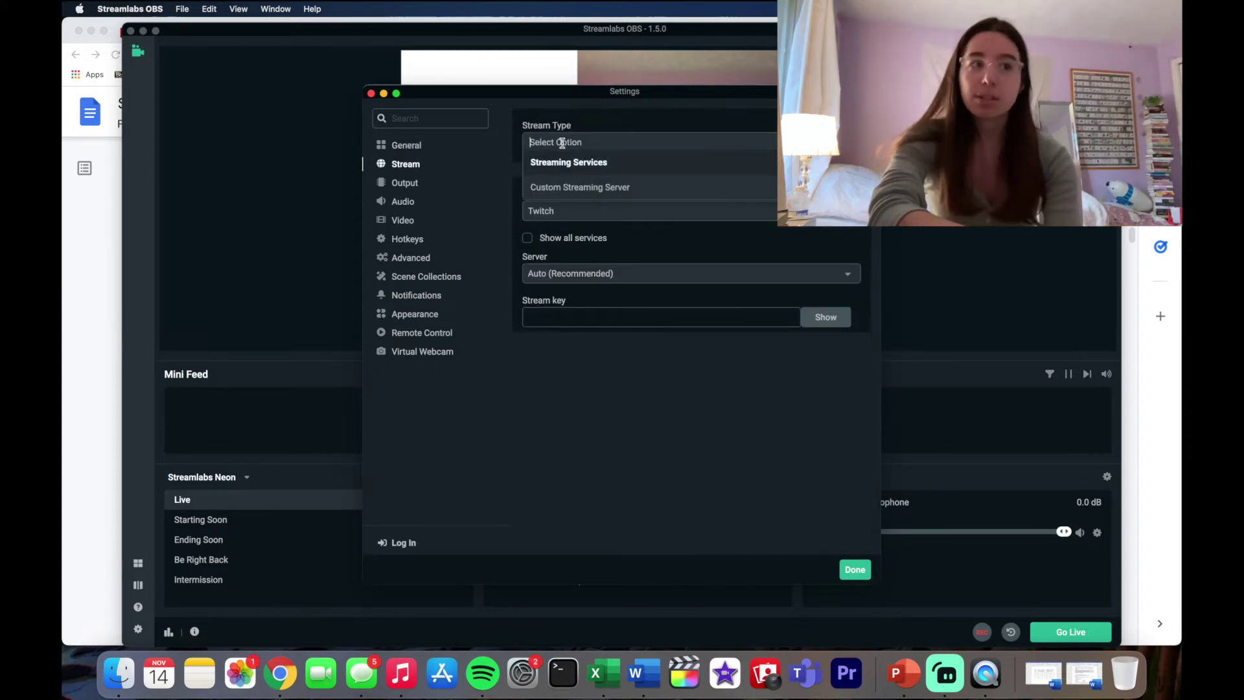
{"action": "left_click", "coordinate": [563, 194]}
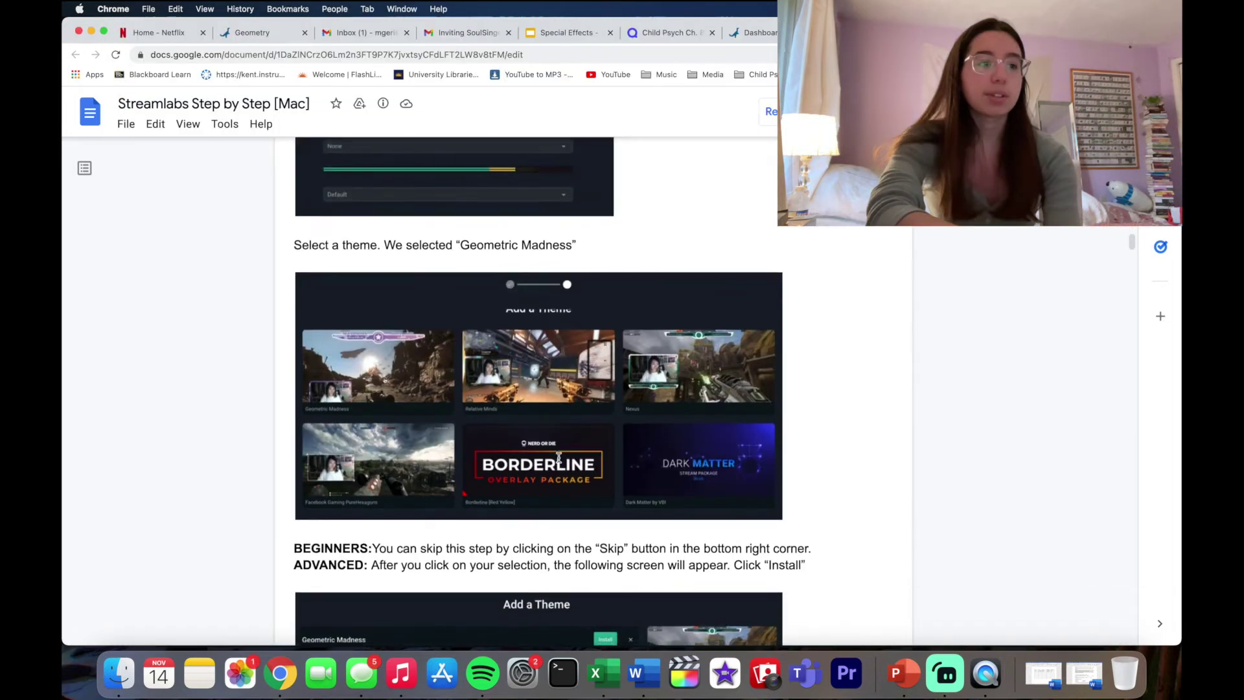
Scroll to the guide's Go Live section and follow GO TO ARTIST PANEL to the server and key page.
{"action": "scroll", "coordinate": [559, 458], "scroll_direction": "down", "scroll_amount": 10}
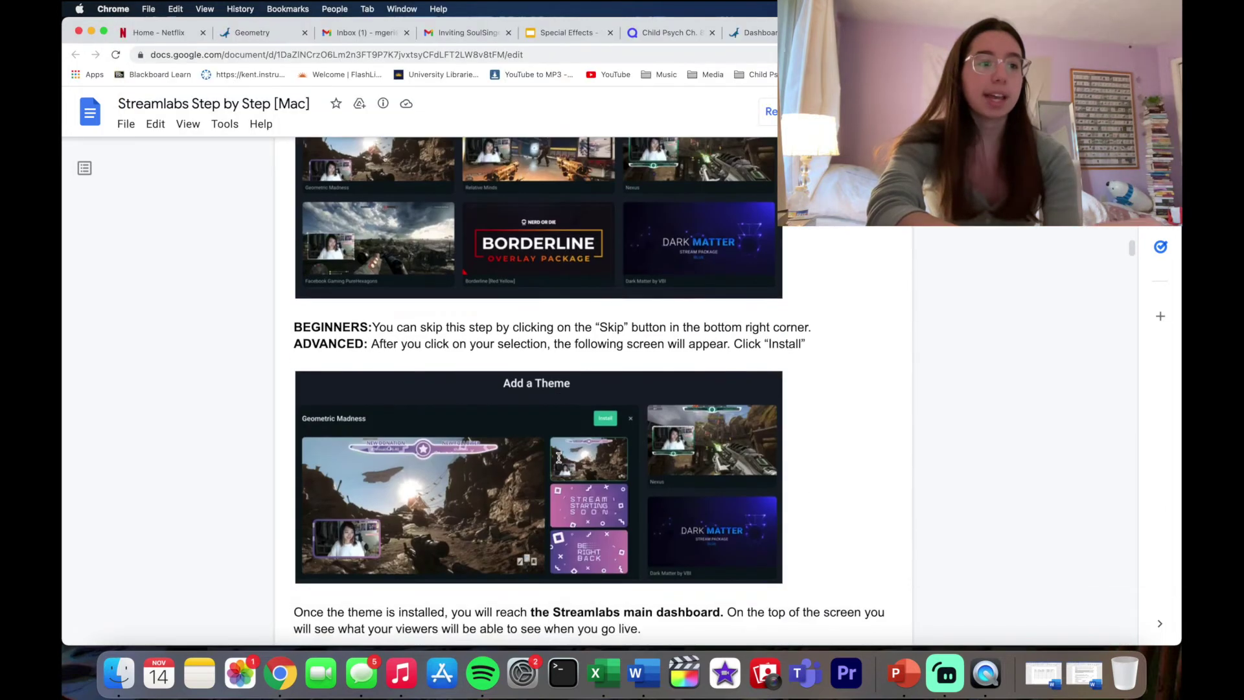
{"action": "scroll", "coordinate": [559, 457], "scroll_direction": "down", "scroll_amount": 15}
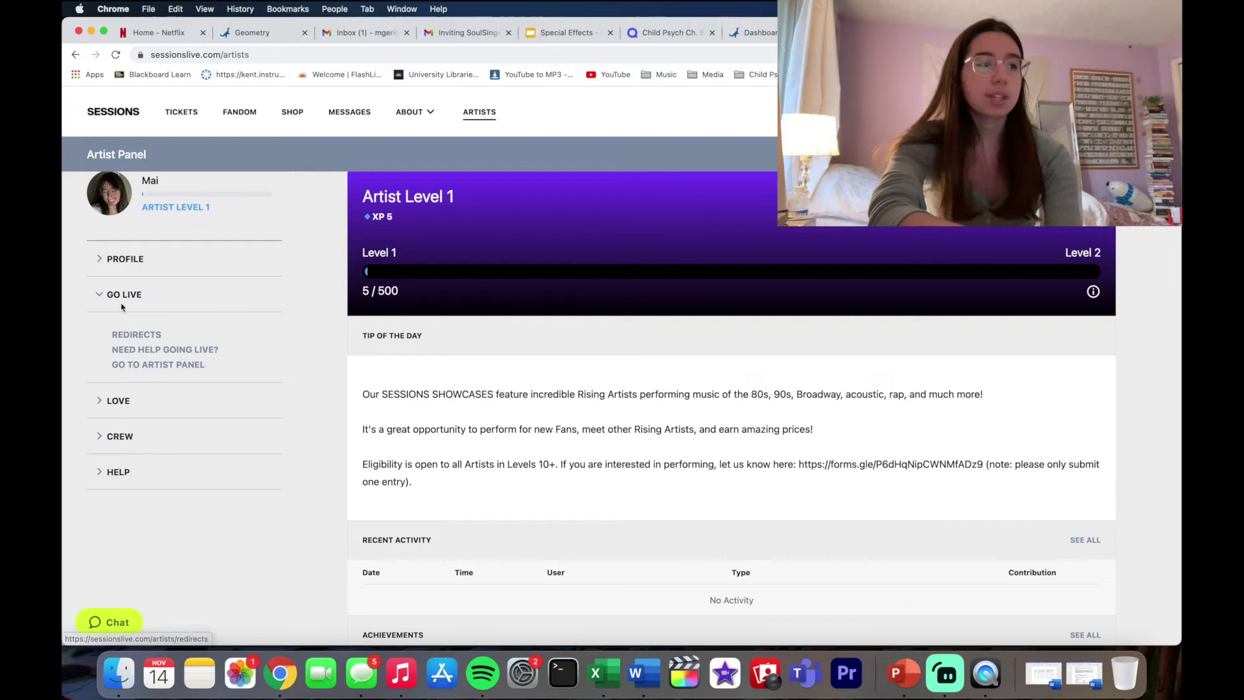
{"action": "left_click", "coordinate": [130, 365]}
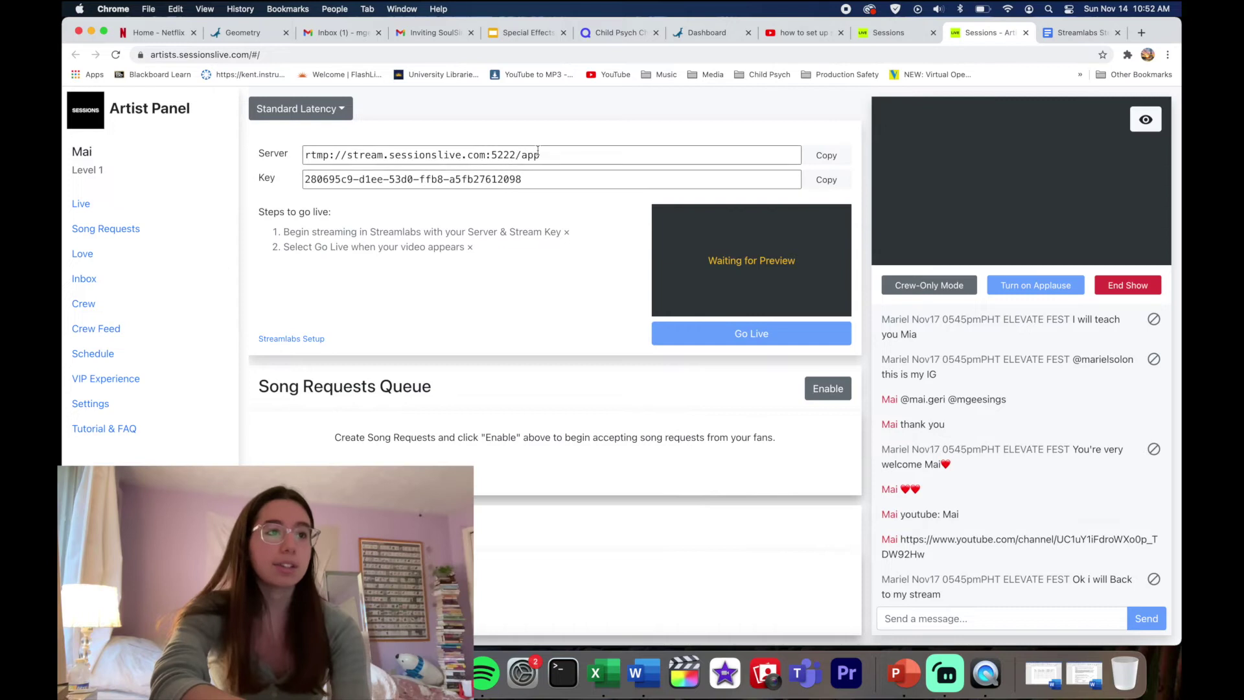
Copy the Sessions server address and open the Streamlabs Stream settings page.
{"action": "left_click", "coordinate": [825, 180]}
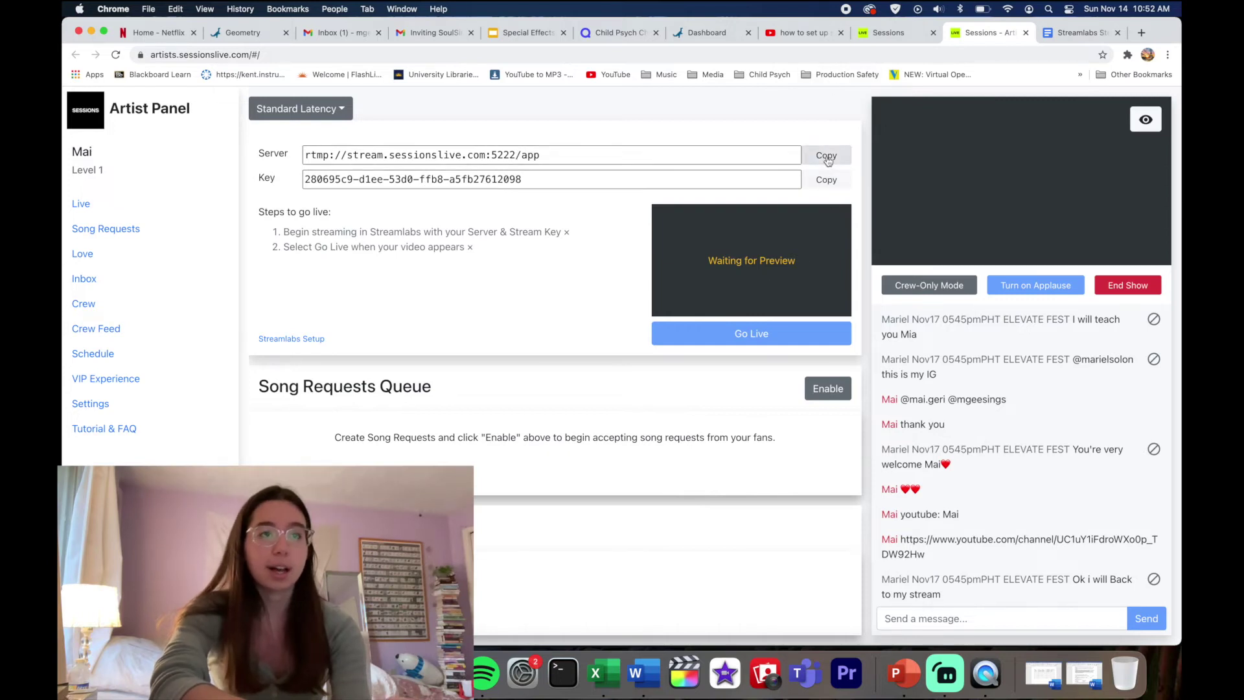
{"action": "left_click", "coordinate": [827, 158]}
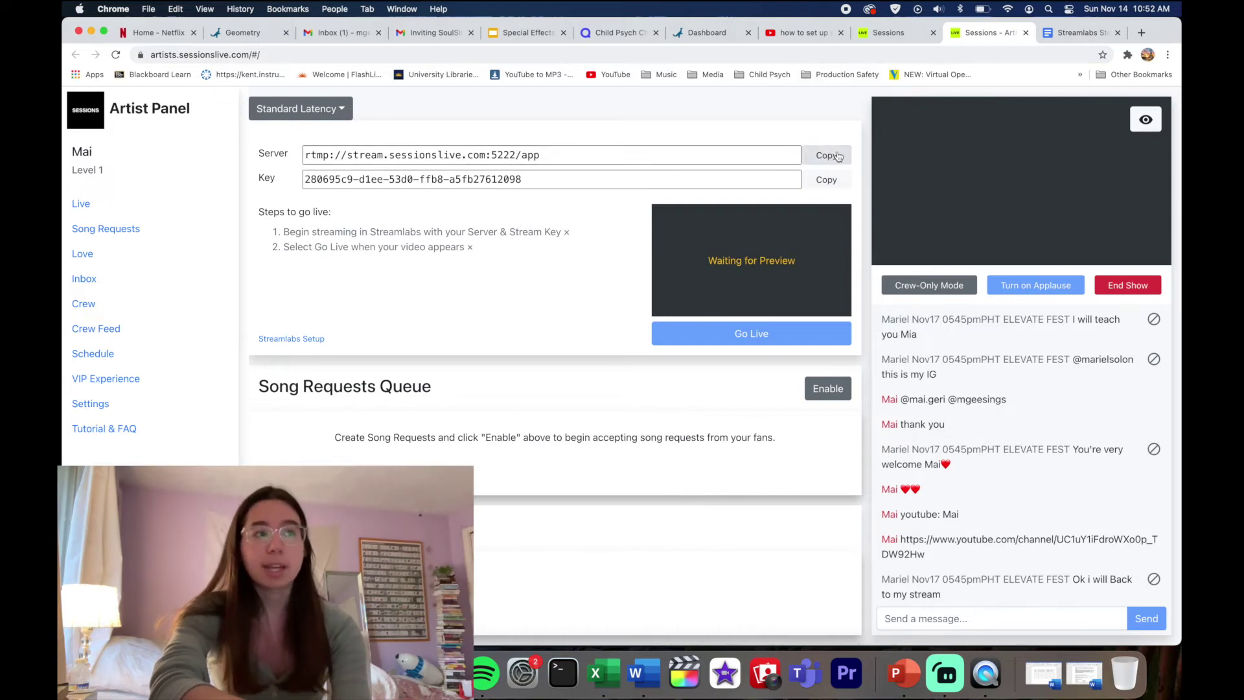
{"action": "left_click", "coordinate": [947, 685]}
{"action": "key", "text": "super+comma"}
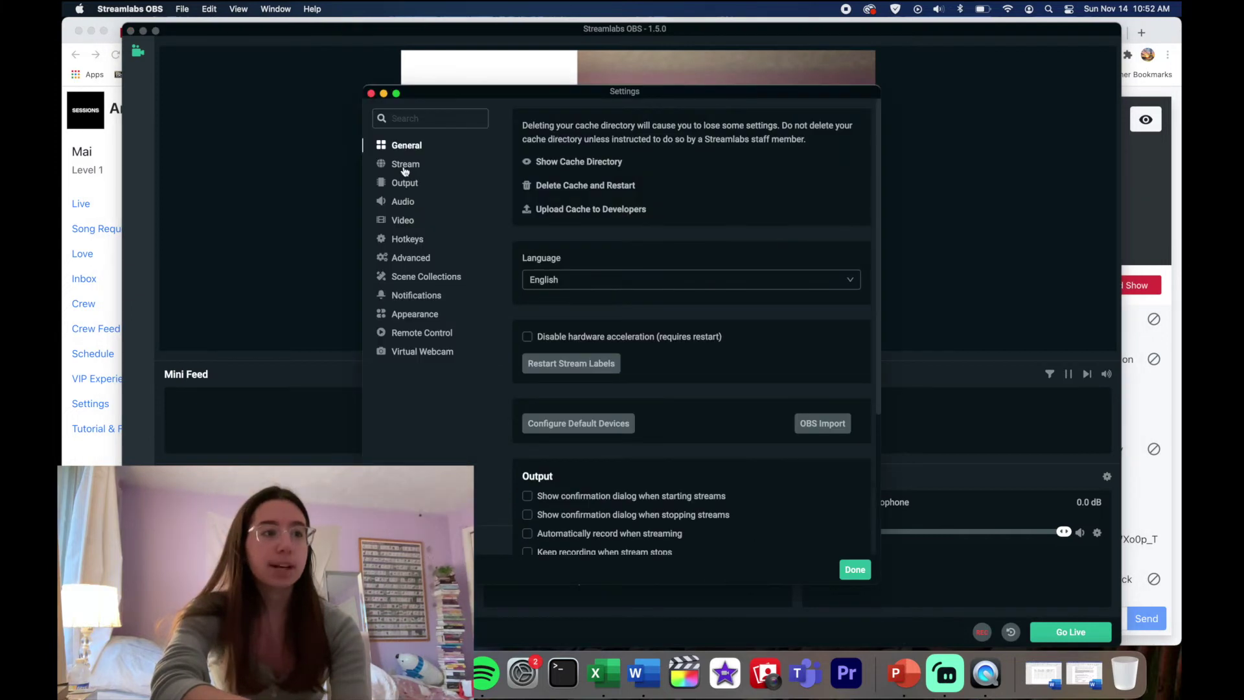
{"action": "left_click", "coordinate": [406, 166]}
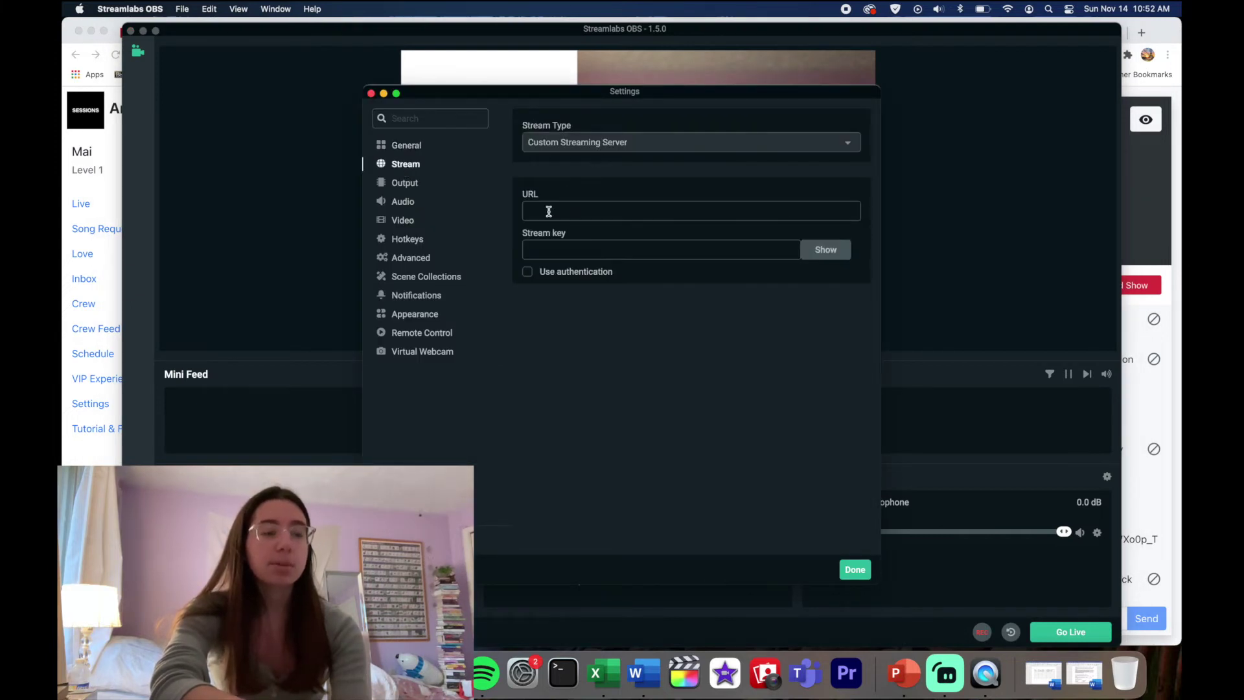
Glance back at the Artist Panel, then close Streamlabs settings with Done.
{"action": "key", "text": "super+Tab"}
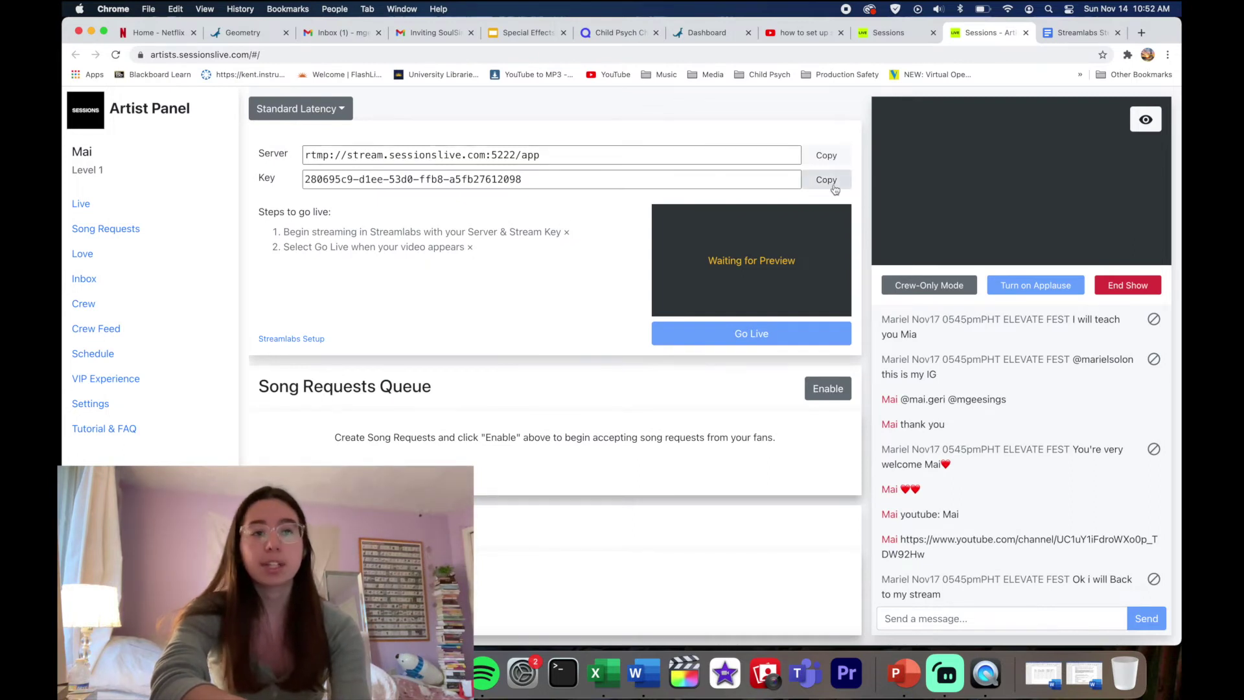
{"action": "key", "text": "super+Tab"}
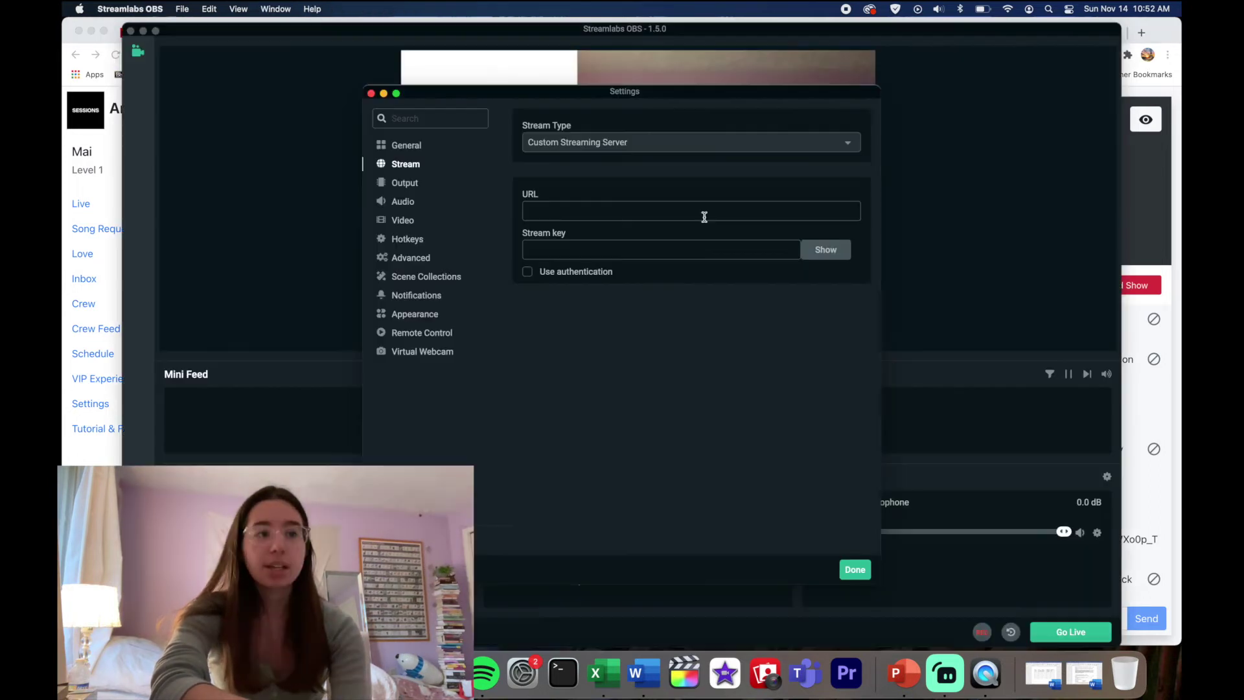
{"action": "left_click", "coordinate": [854, 570]}
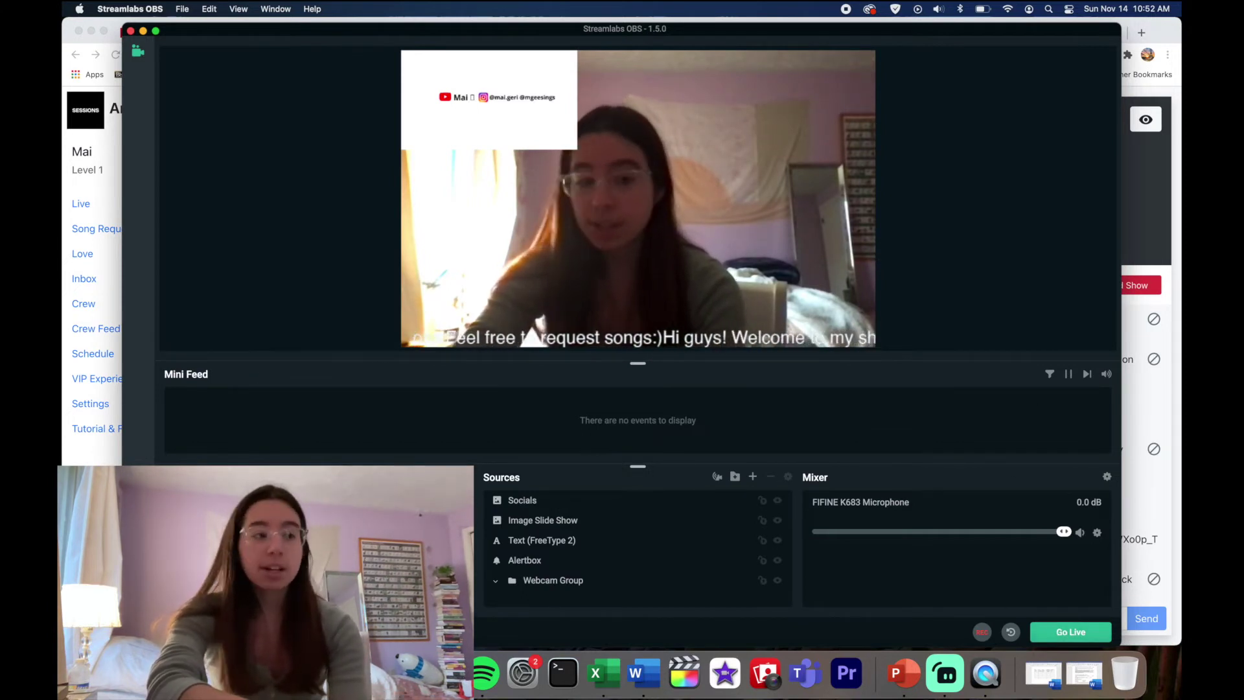
Switch to the Sessions Artist Panel, then to the guide's Server and Stream Key section.
{"action": "key", "text": "super+Tab"}
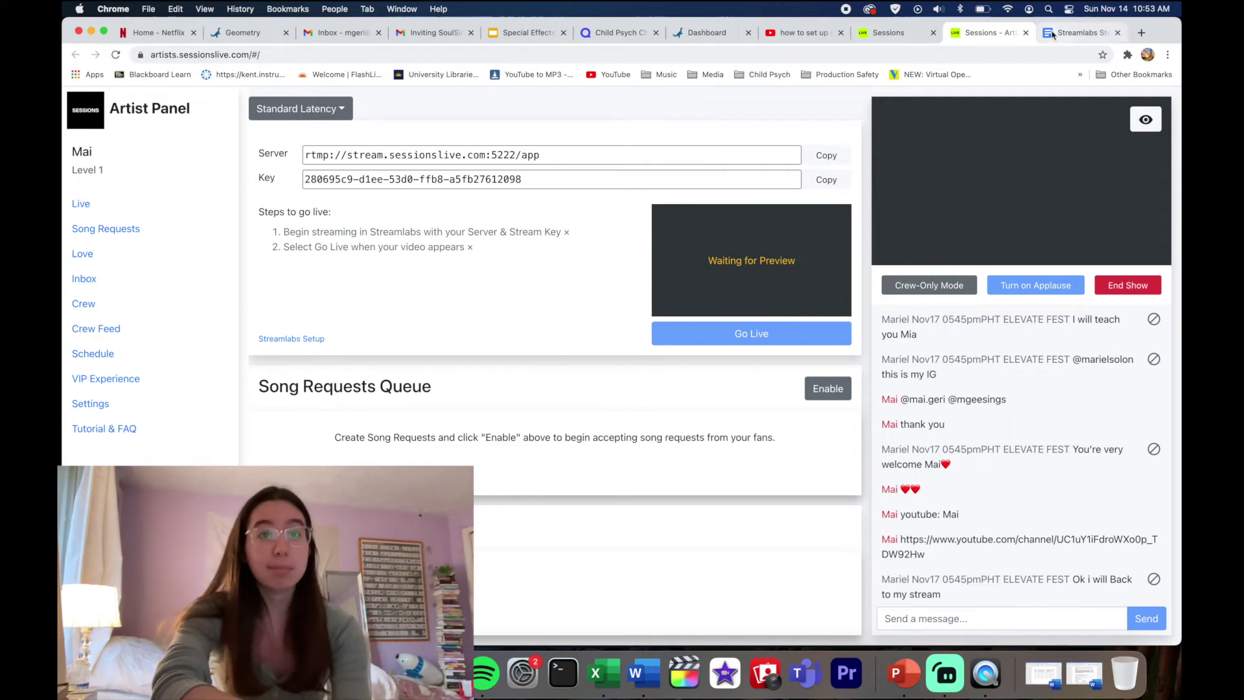
{"action": "left_click", "coordinate": [1079, 32]}
{"action": "scroll", "coordinate": [635, 395], "scroll_direction": "down", "scroll_amount": 10}
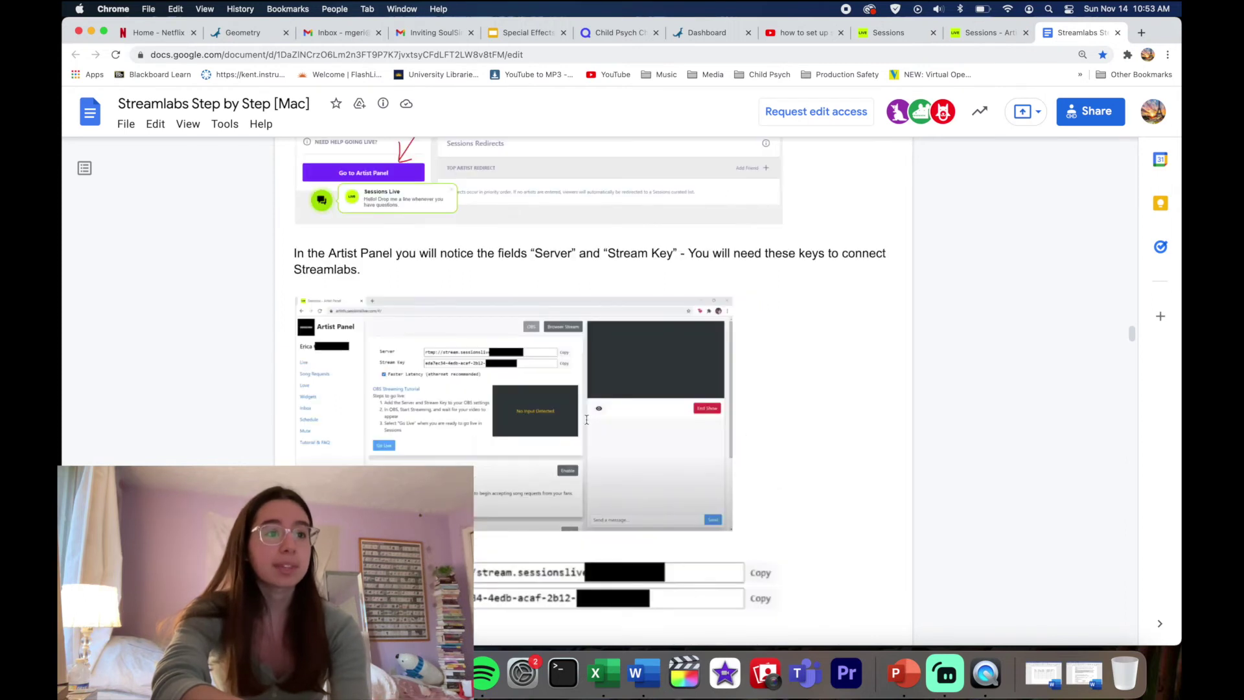
{"action": "scroll", "coordinate": [587, 420], "scroll_direction": "down", "scroll_amount": 10}
{"action": "scroll", "coordinate": [583, 417], "scroll_direction": "up", "scroll_amount": 2}
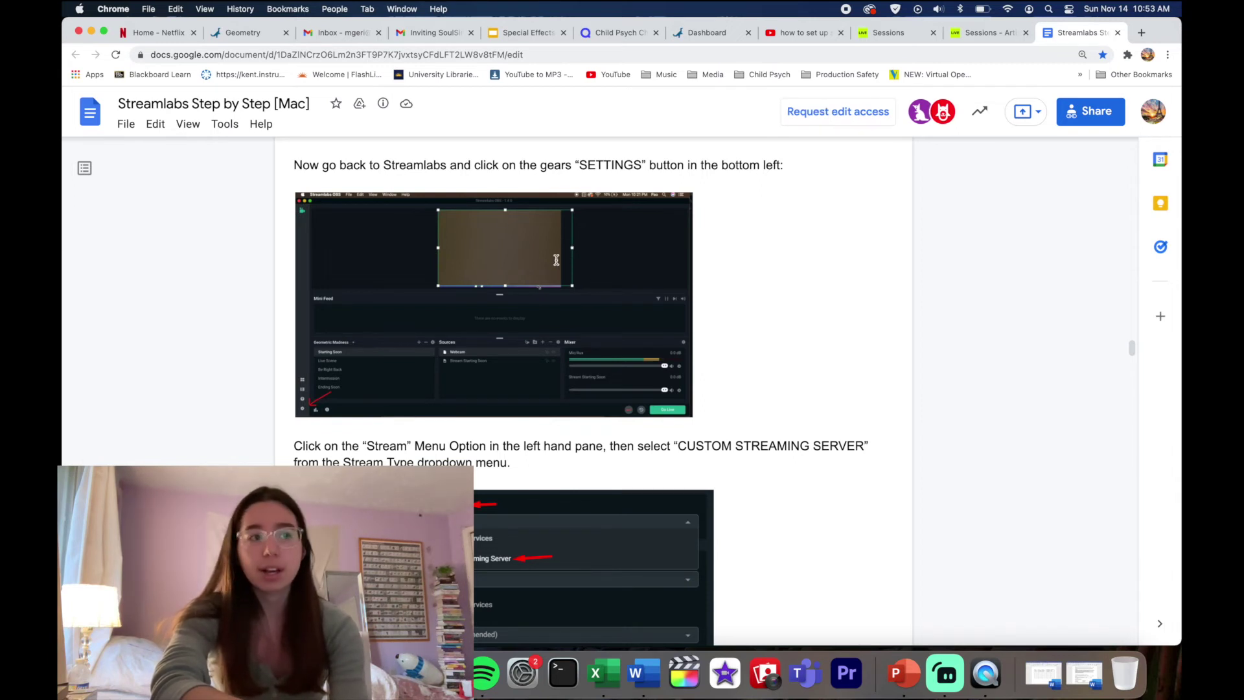
{"action": "scroll", "coordinate": [556, 272], "scroll_direction": "down", "scroll_amount": 15}
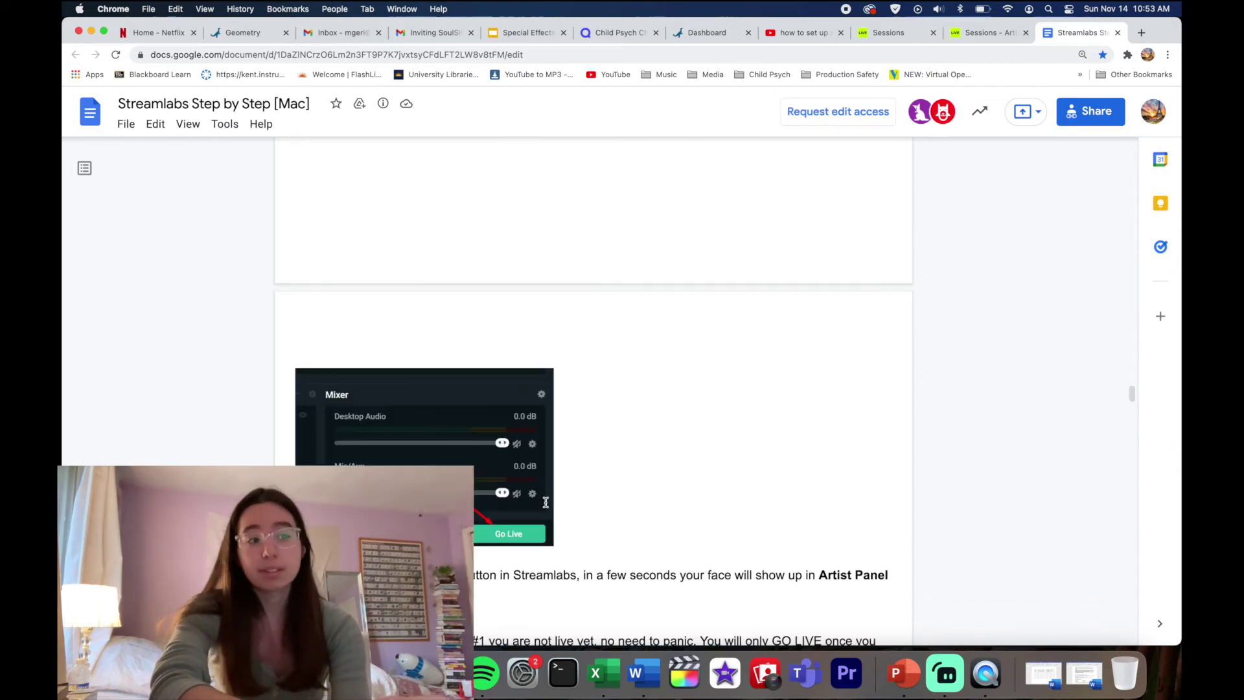
{"action": "scroll", "coordinate": [545, 503], "scroll_direction": "up", "scroll_amount": 20}
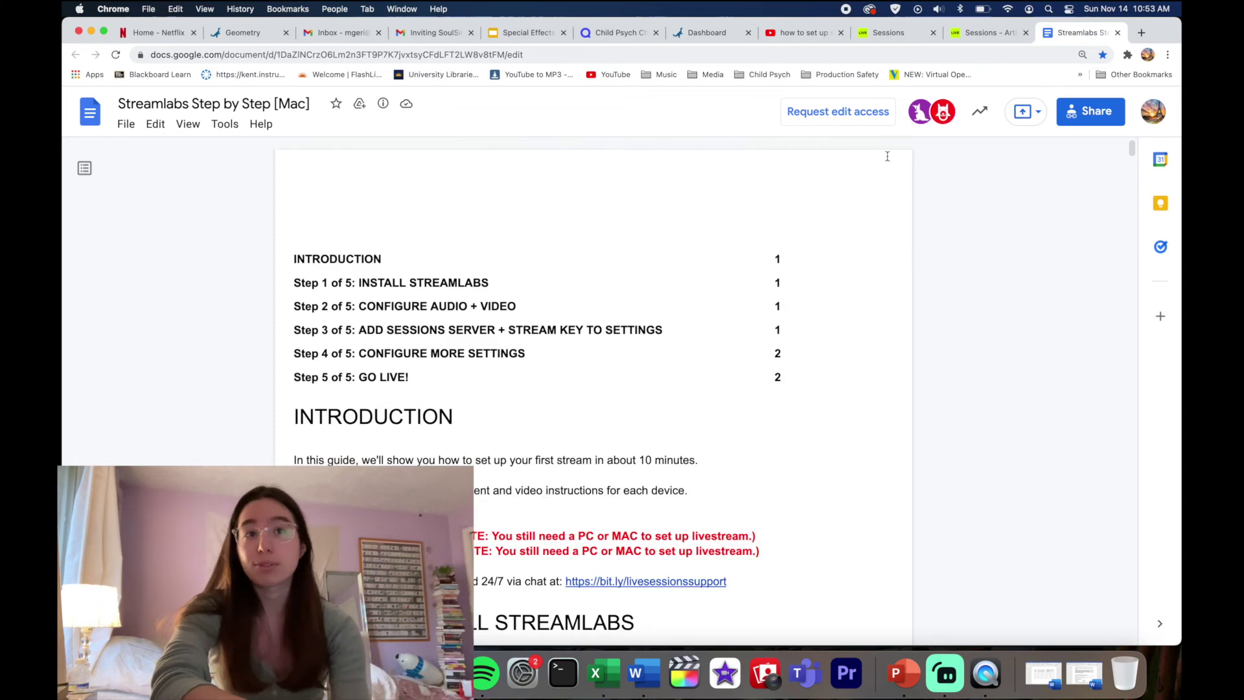
{"action": "left_click", "coordinate": [968, 32]}
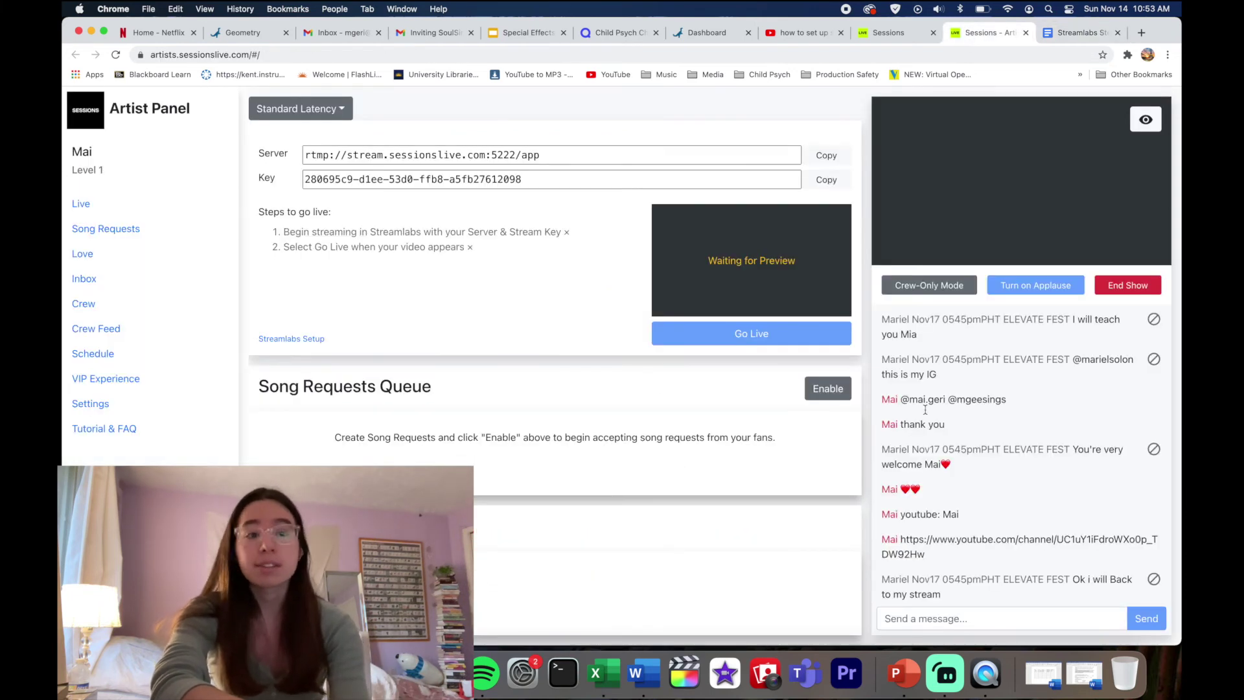